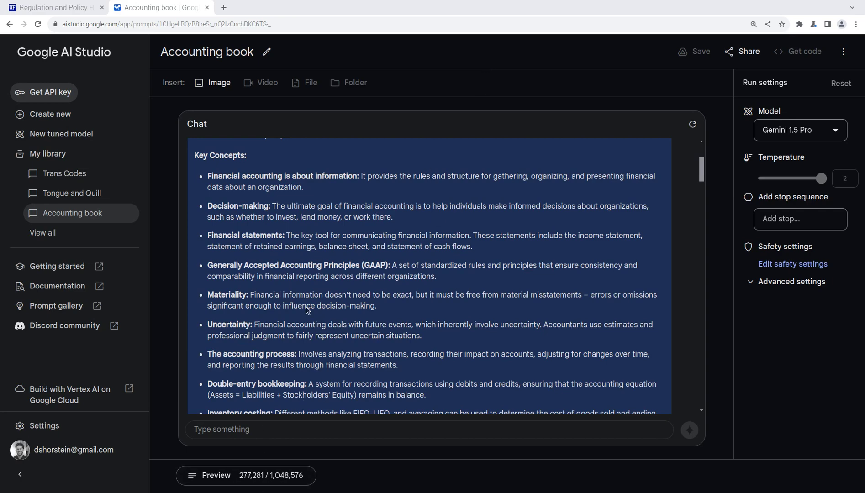
- Close the Regulation and Policy tab and reread the book summary and accrual-accounting crash course
scroll(320, 286, up, 3)
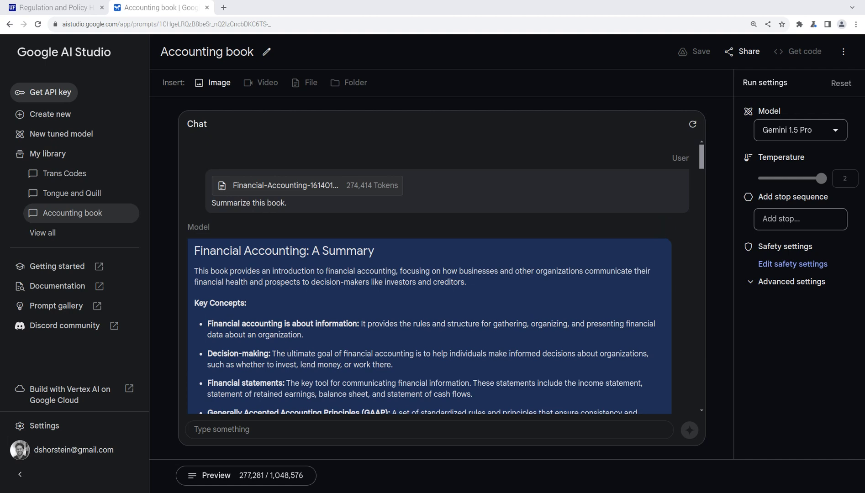
click(101, 8)
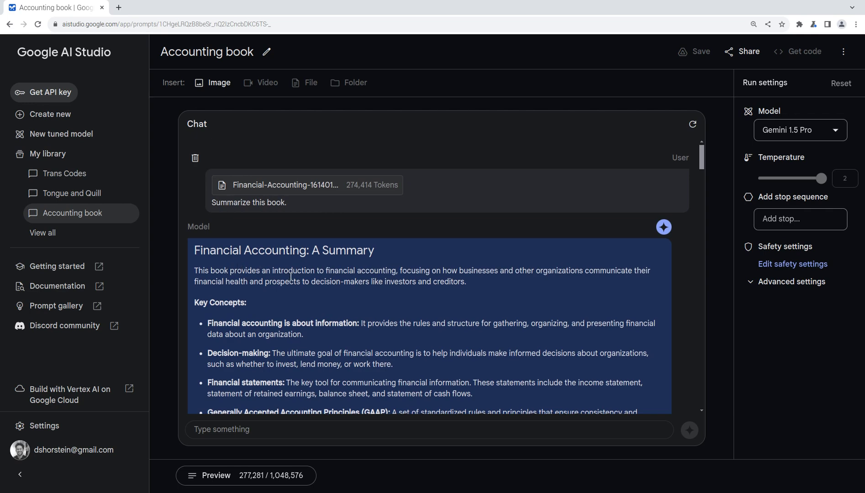
scroll(290, 274, down, 1)
scroll(256, 243, down, 2)
scroll(265, 277, down, 4)
scroll(266, 277, down, 4)
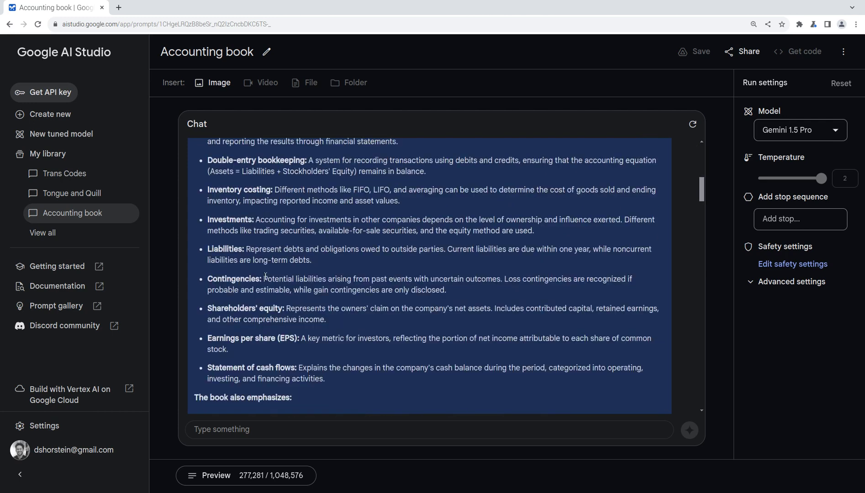
scroll(266, 277, down, 2)
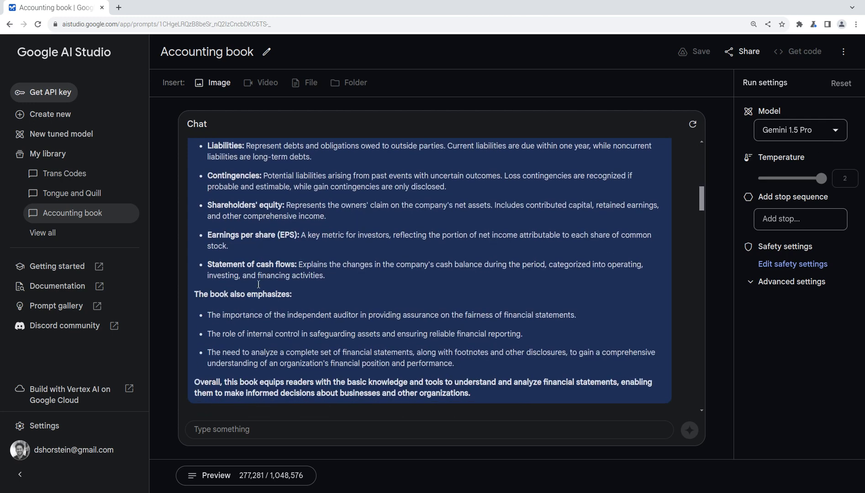
scroll(253, 293, down, 2)
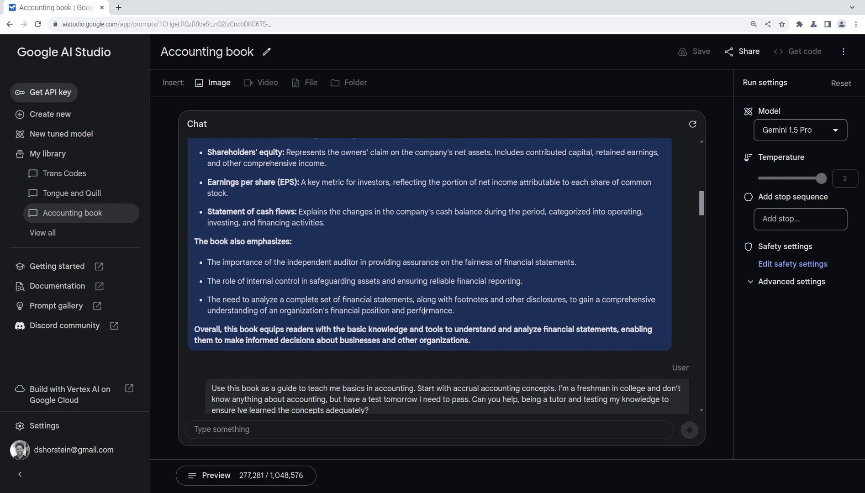
scroll(338, 301, down, 3)
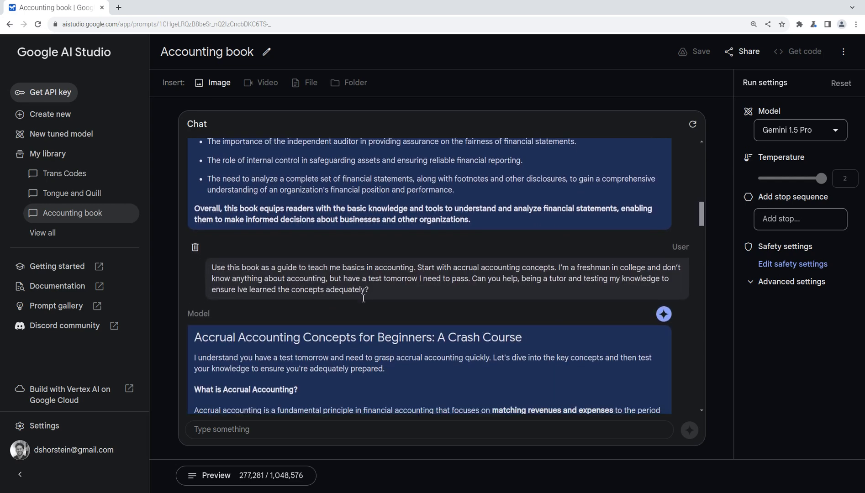
scroll(364, 298, down, 2)
scroll(358, 253, down, 2)
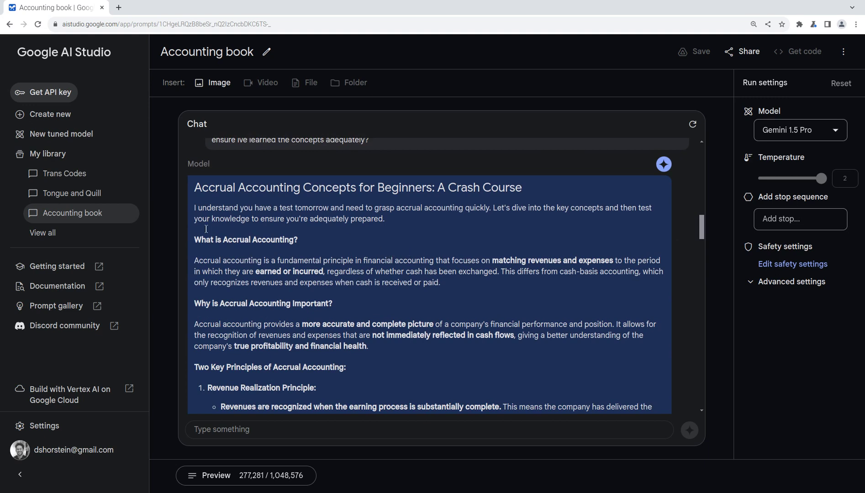
- Send 'i need help learning about journal entries. give me a test type question about recording a few journal entries'
click(216, 432)
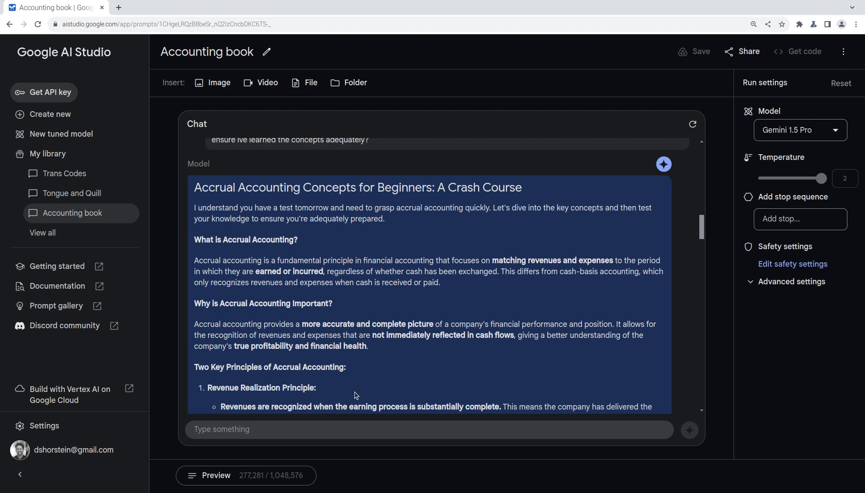
text(i need)
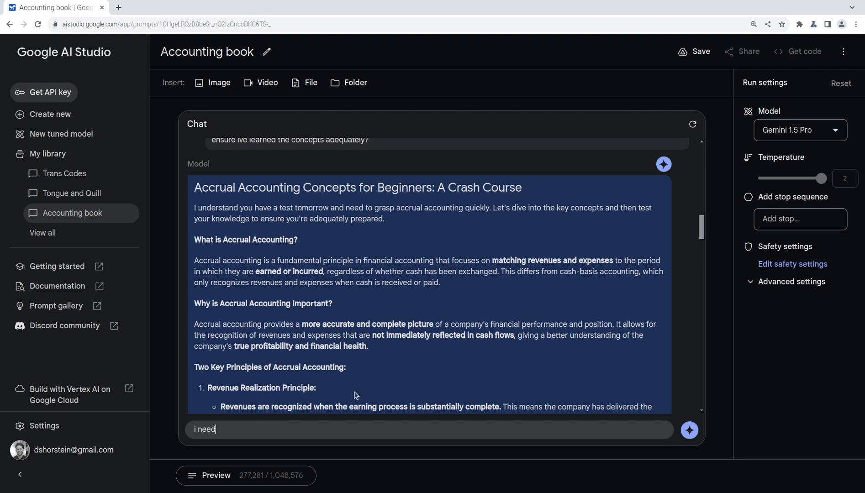
text( help learing about journal entries. give me a)
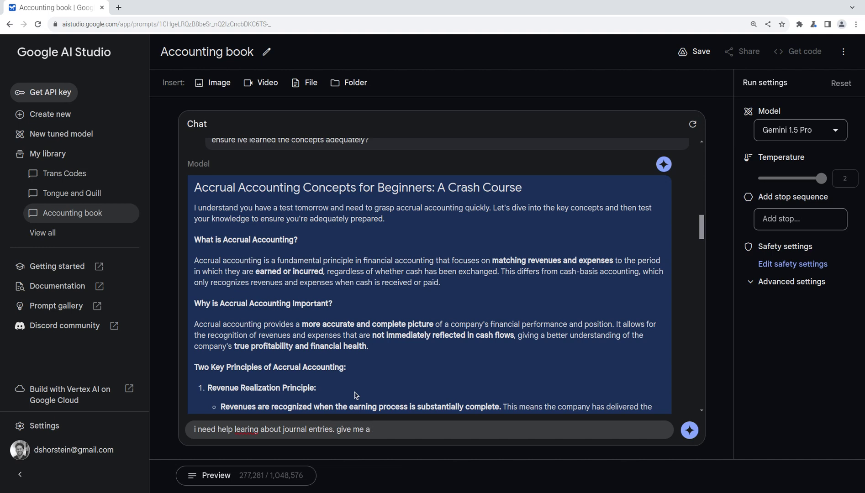
text( test type question about redcor)
key(BackSpace)
key(BackSpace)
key(BackSpace)
key(BackSpace)
text(cording a few journal entries.)
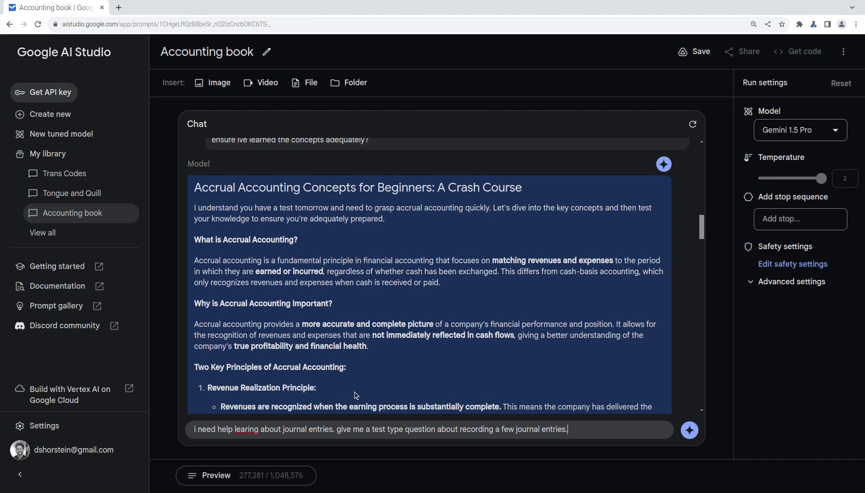
key(Return)
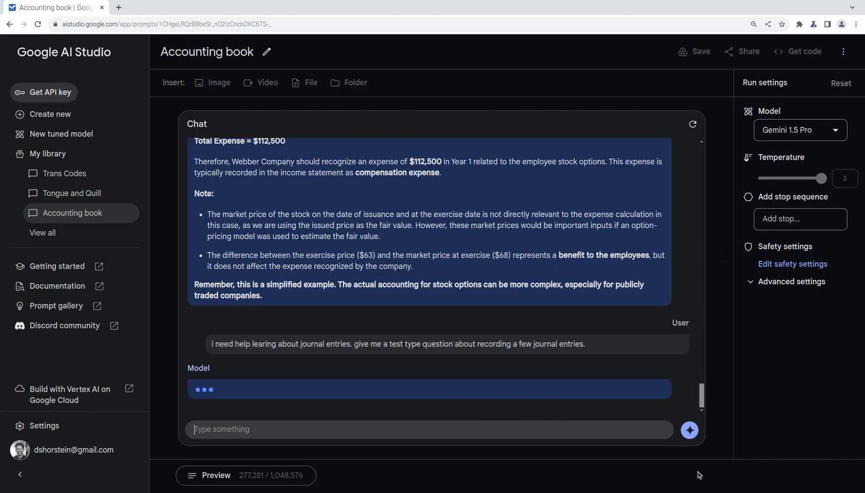
- Scroll through the Journal Entry Test Question and its five XYZ Company transactions
scroll(328, 377, up, 1)
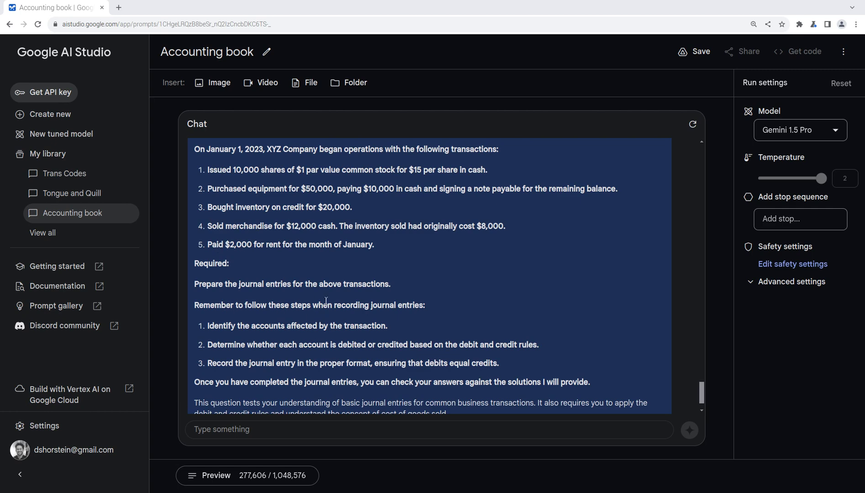
scroll(326, 302, down, 1)
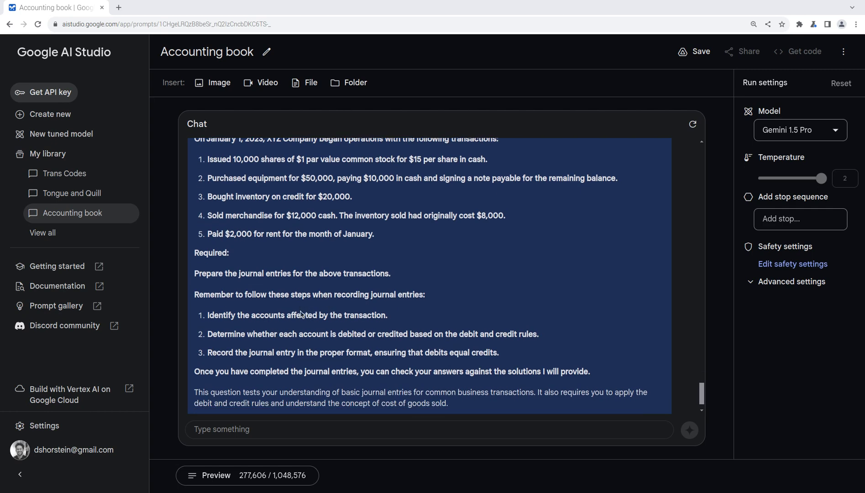
scroll(336, 311, up, 2)
scroll(296, 313, down, 1)
scroll(296, 313, down, 2)
scroll(256, 265, up, 3)
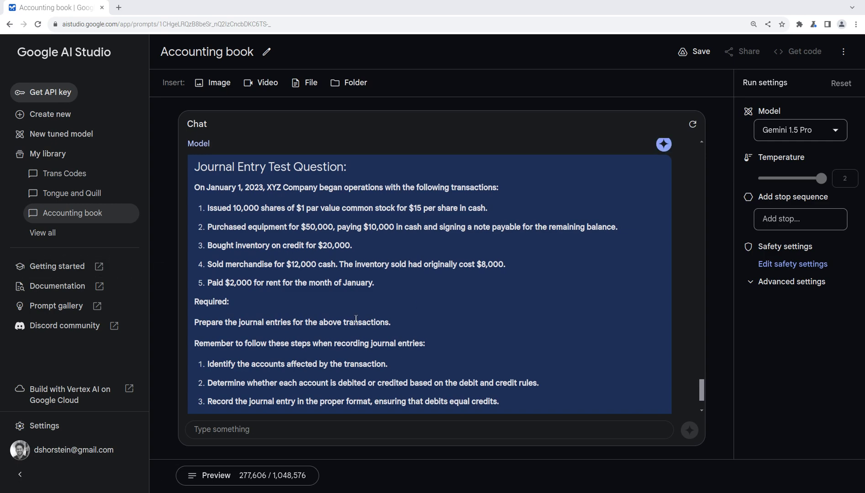
scroll(289, 354, down, 2)
- Paste the prepared journal entries for the five XYZ Company transactions, review them, and submit
click(226, 434)
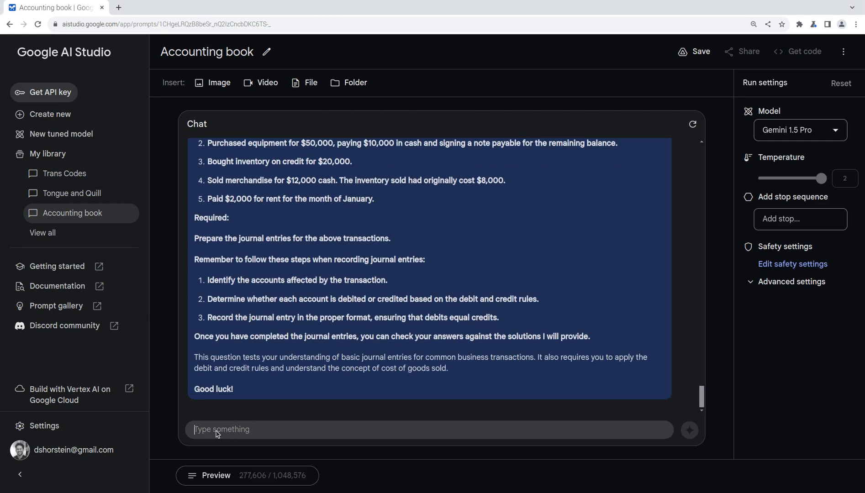
key(ctrl+v)
scroll(282, 384, up, 5)
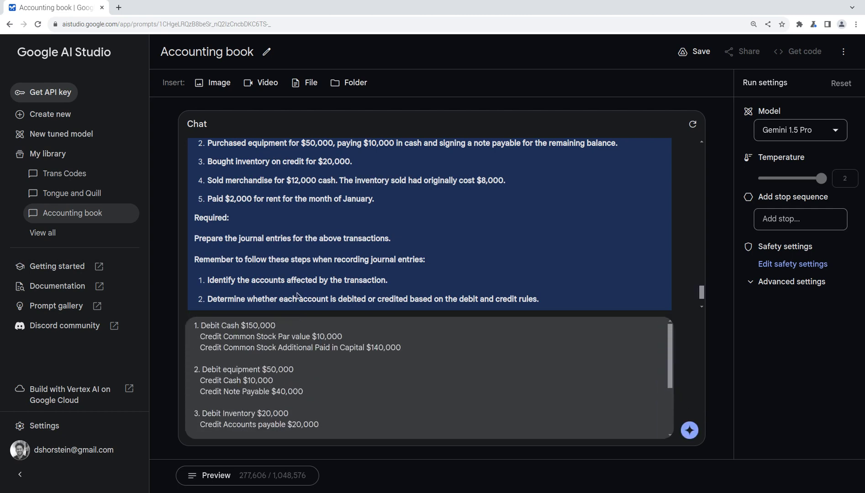
scroll(326, 276, up, 2)
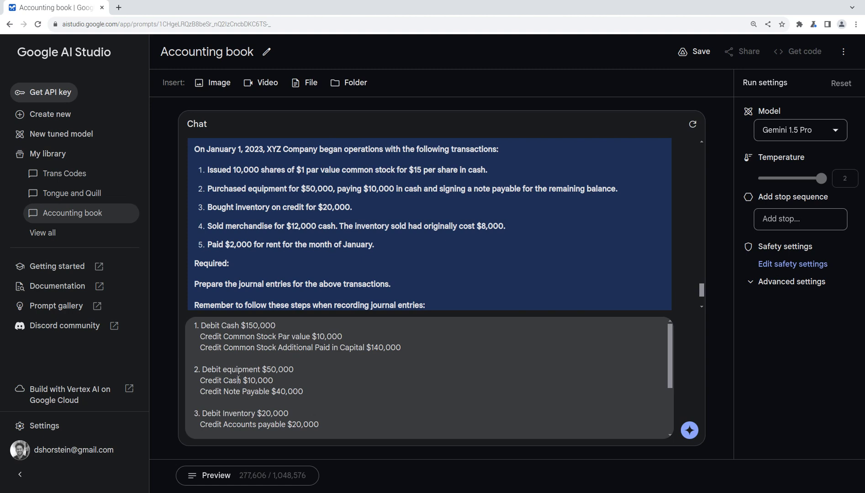
scroll(301, 383, down, 1)
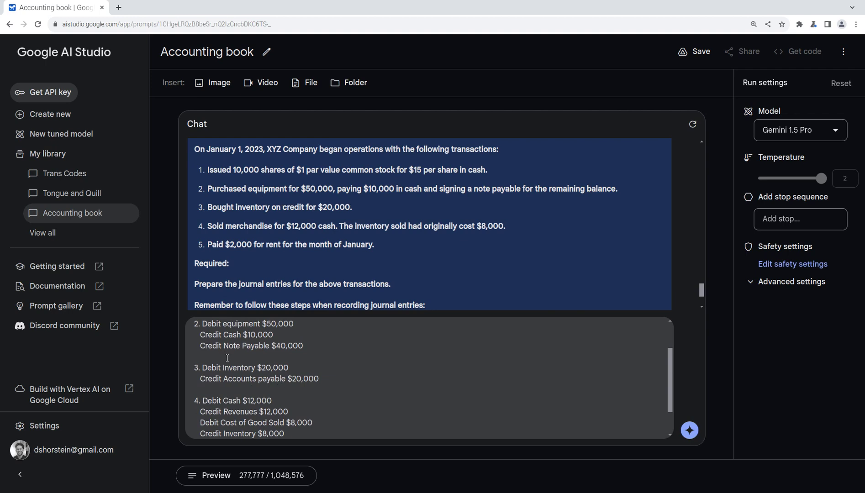
scroll(246, 376, down, 1)
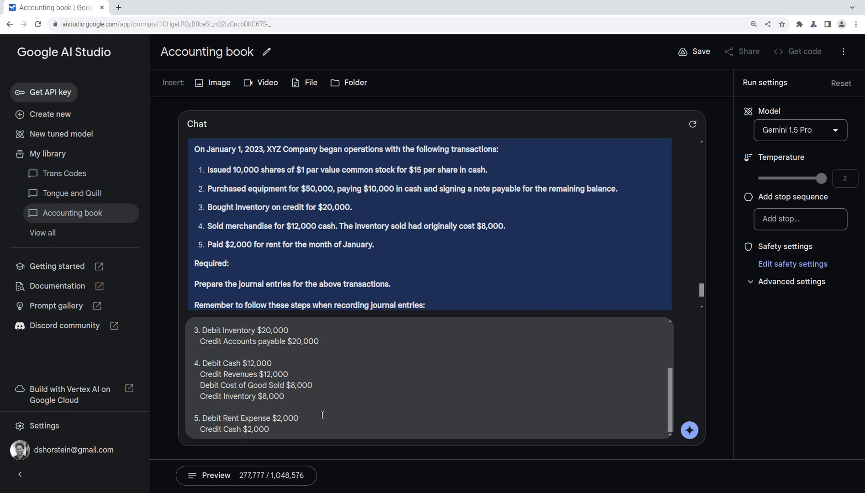
click(689, 430)
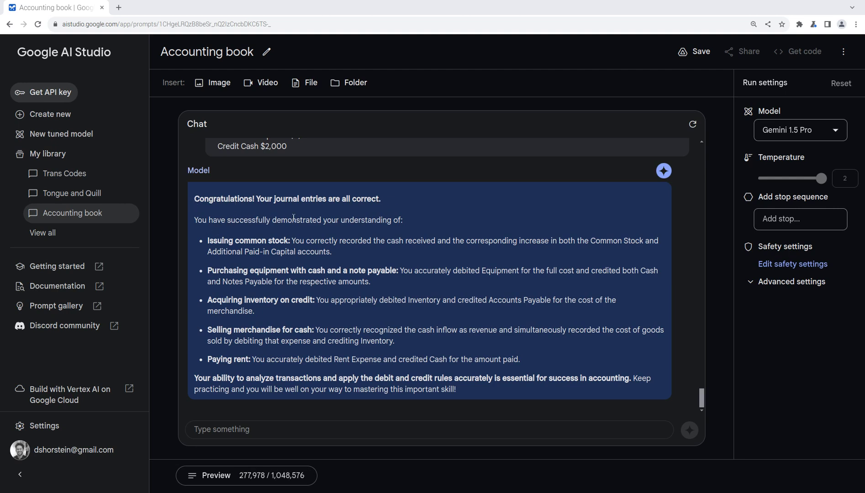
- Send 'awesome! give me one more, make it a little harder please'
click(256, 430)
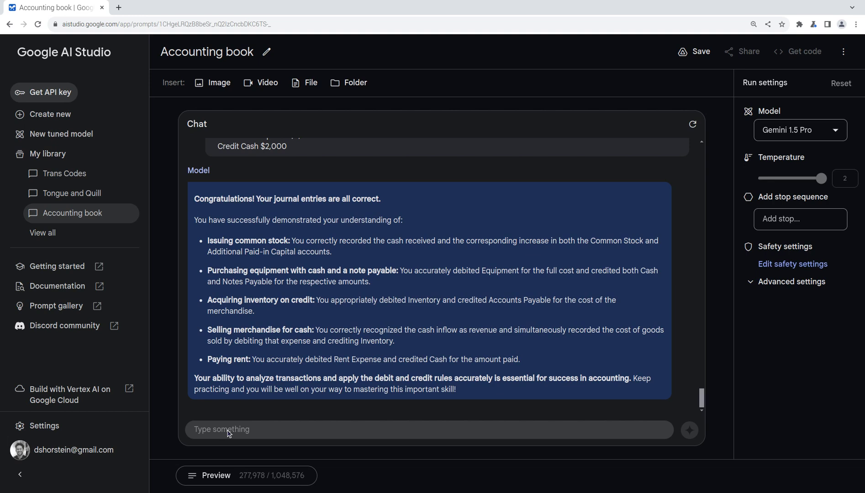
text(awesome! give me o)
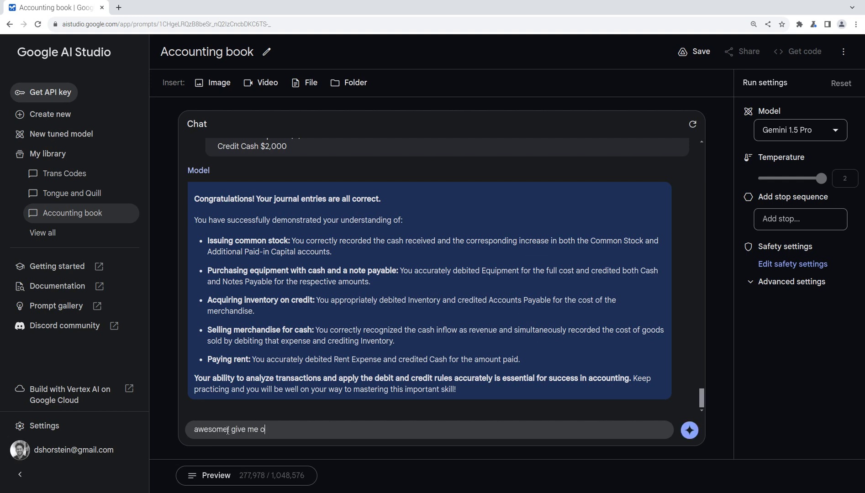
text(ne more, make it a little had)
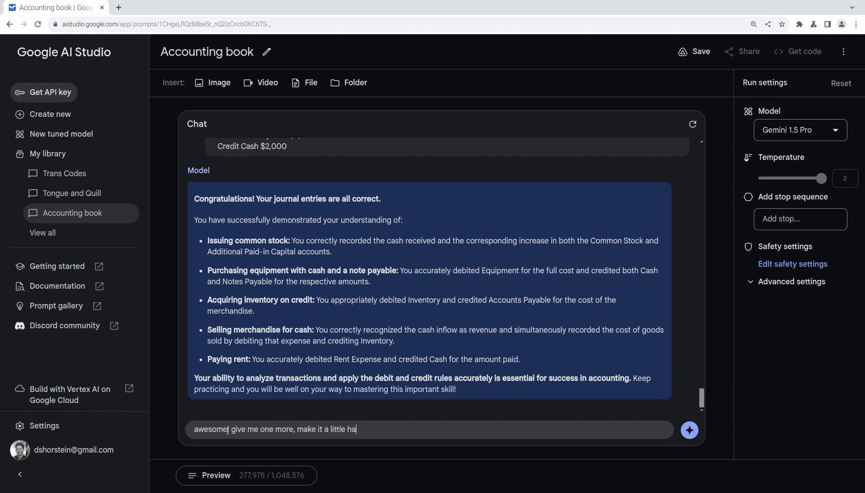
text(rder please!)
key(Return)
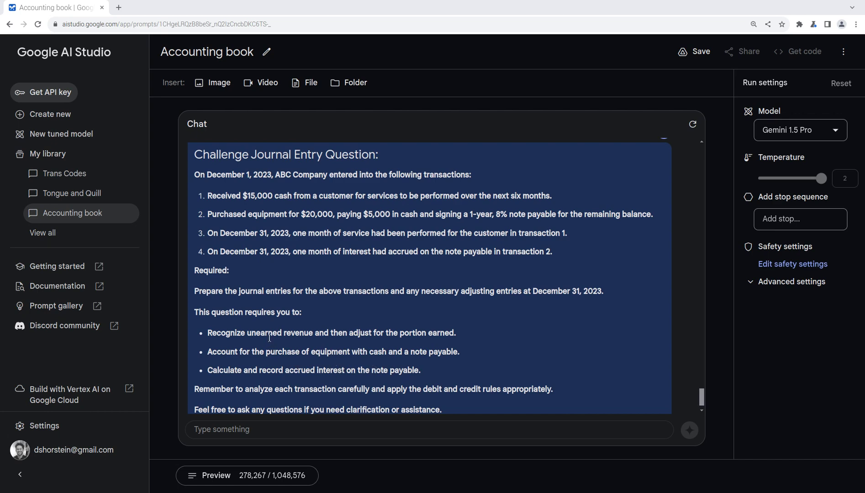
- Scroll to the end of the ABC Company challenge question on December 31 adjusting entries
scroll(264, 342, down, 1)
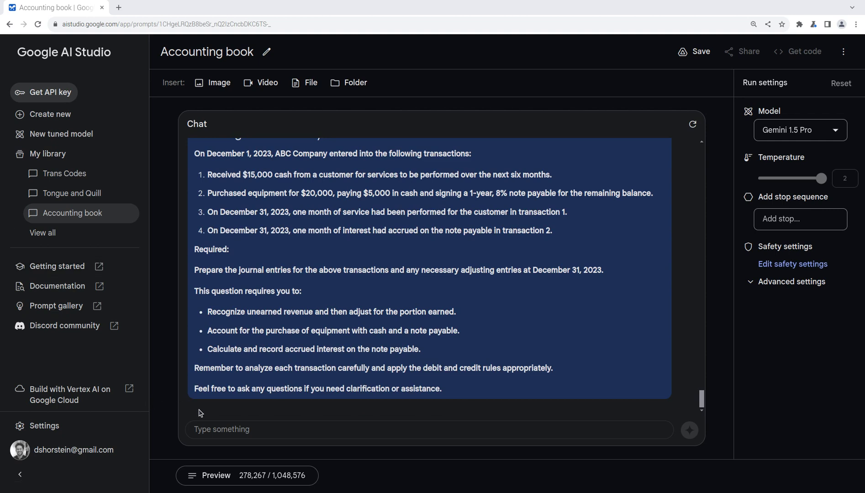
- Paste the answers for the four ABC Company transactions, review entry 3, and send them for grading
click(249, 434)
key(ctrl+v)
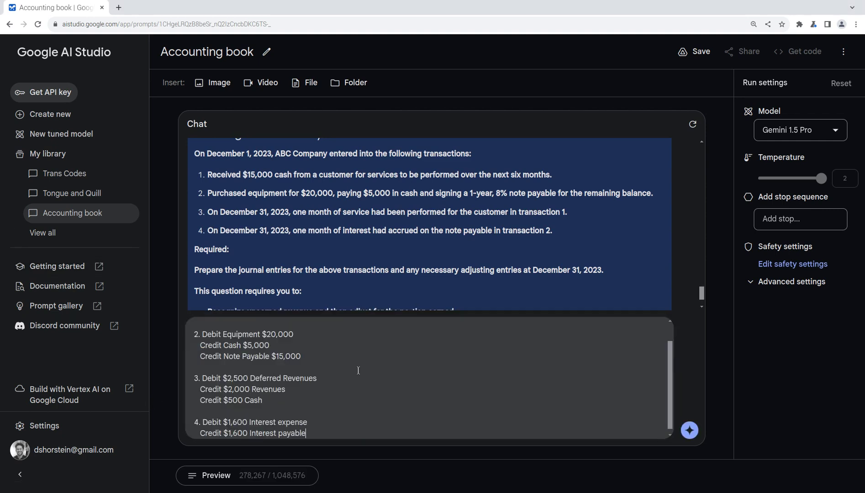
scroll(357, 370, up, 1)
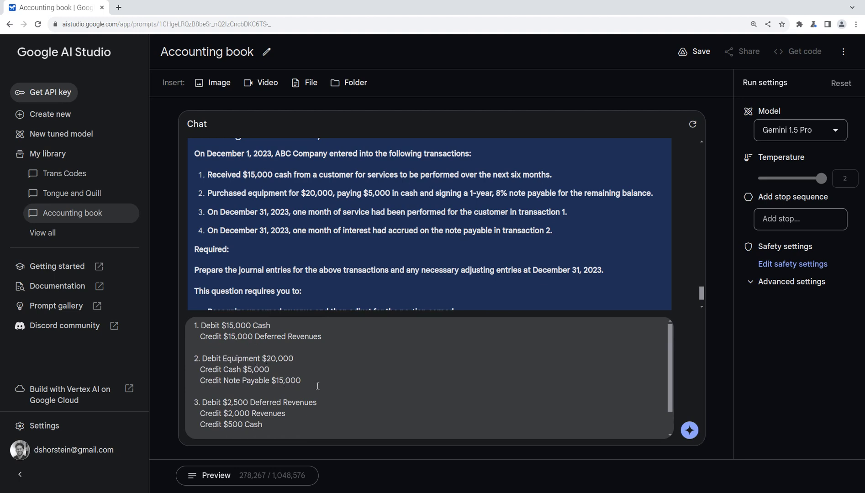
drag(269, 424, 201, 402)
click(250, 413)
scroll(250, 420, down, 1)
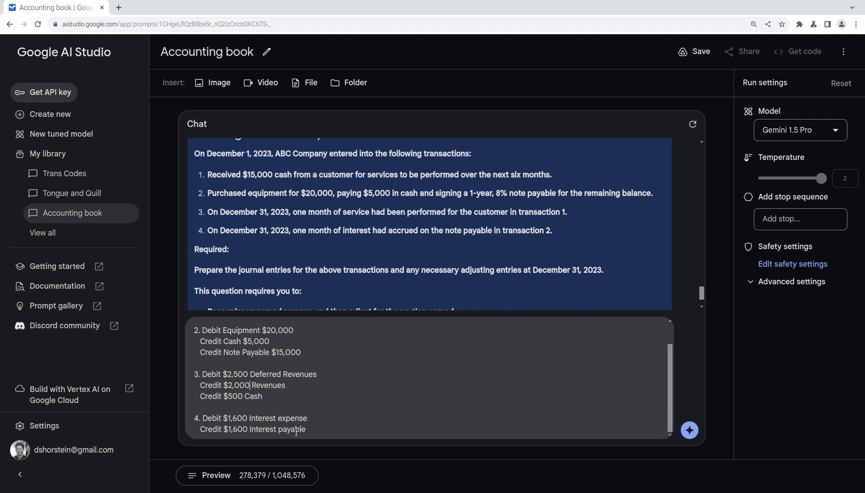
click(689, 435)
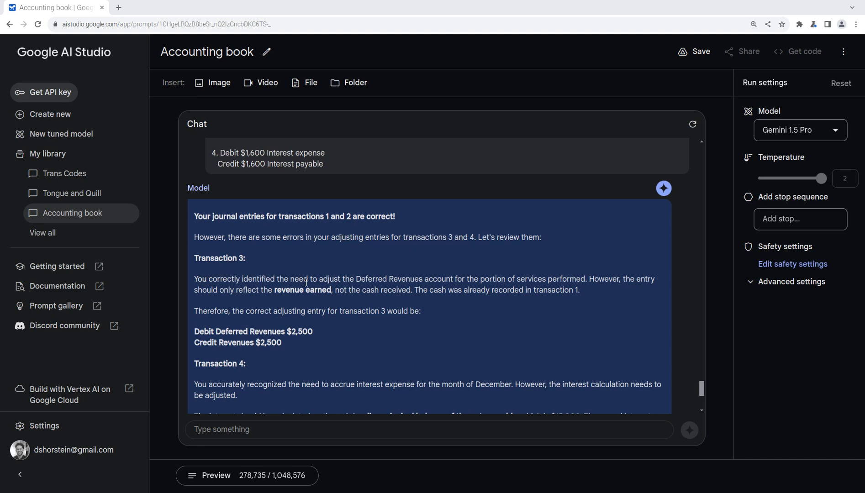
- Read Gemini's grading and highlight the corrected $2,500 Deferred Revenues and Revenues amounts
scroll(388, 280, up, 2)
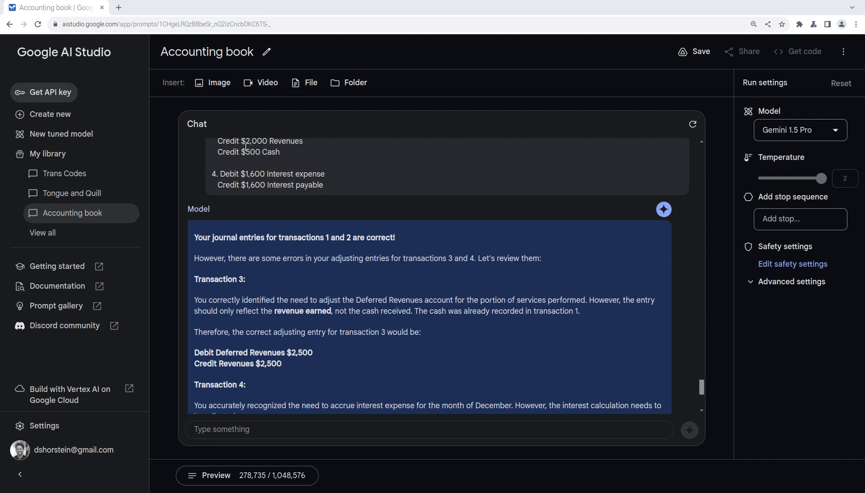
scroll(386, 253, up, 1)
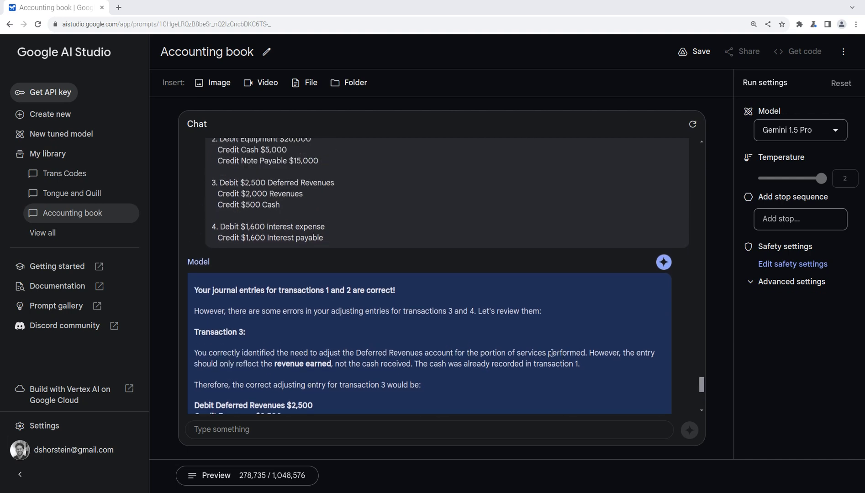
scroll(256, 313, down, 1)
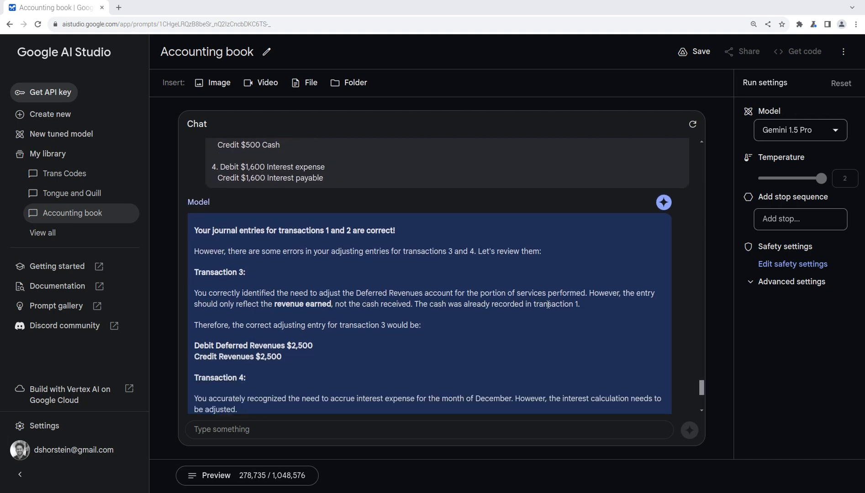
scroll(308, 297, down, 1)
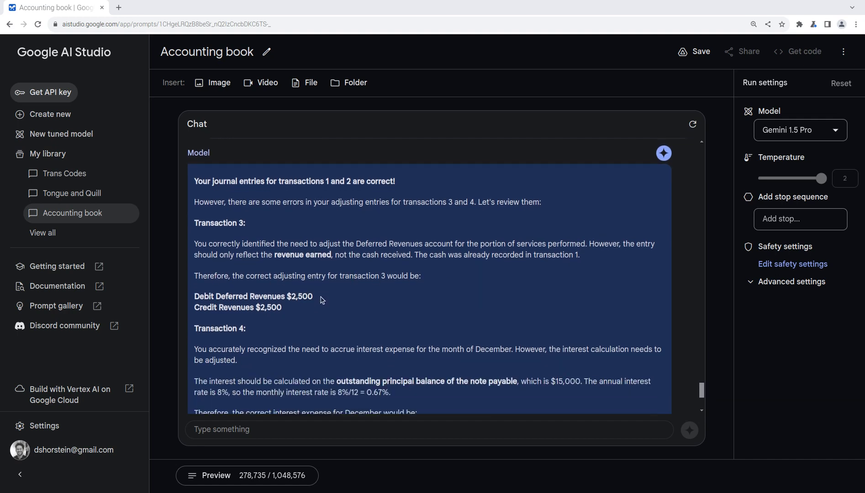
drag(318, 300, 257, 295)
drag(316, 312, 251, 310)
click(286, 311)
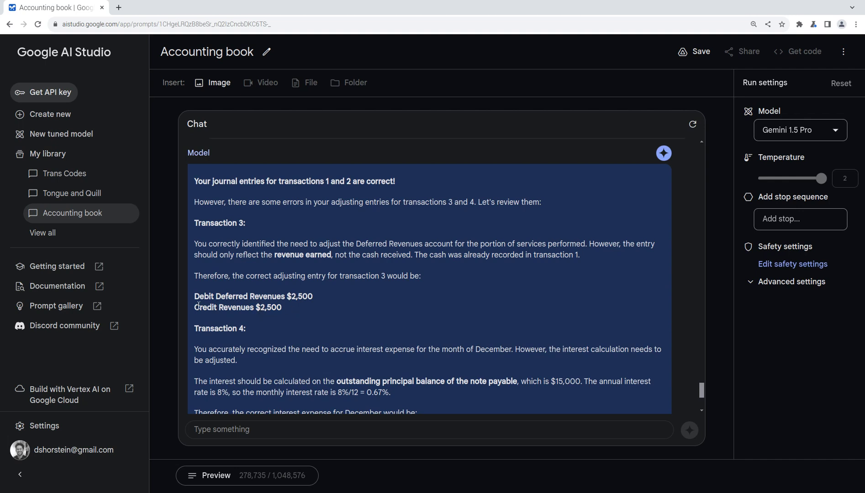
scroll(255, 249, down, 2)
scroll(254, 249, down, 1)
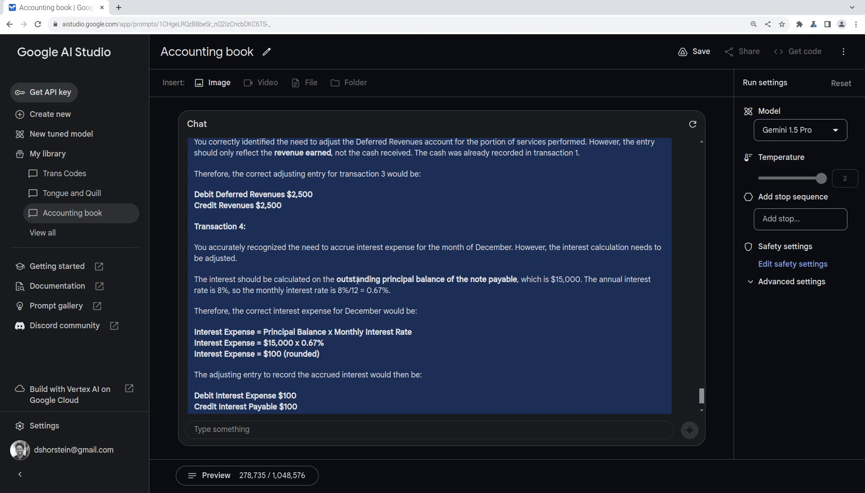
drag(339, 280, 581, 278)
click(585, 282)
drag(340, 291, 361, 291)
click(368, 292)
scroll(296, 342, down, 2)
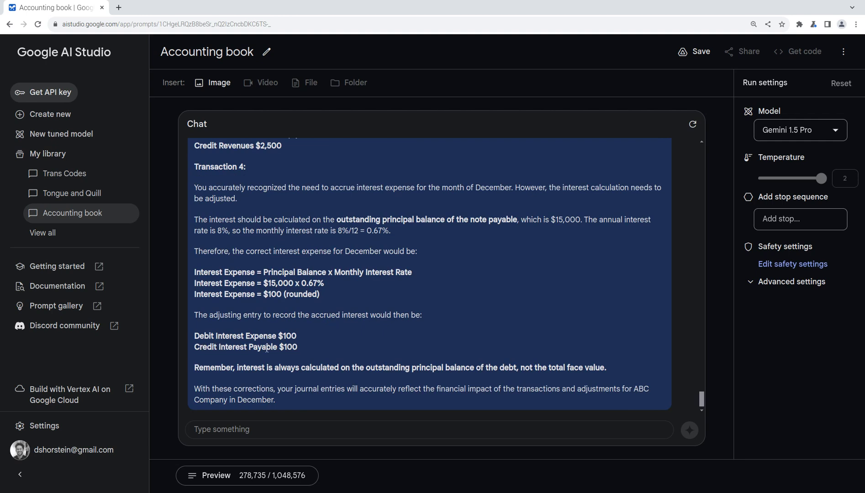
scroll(278, 353, down, 1)
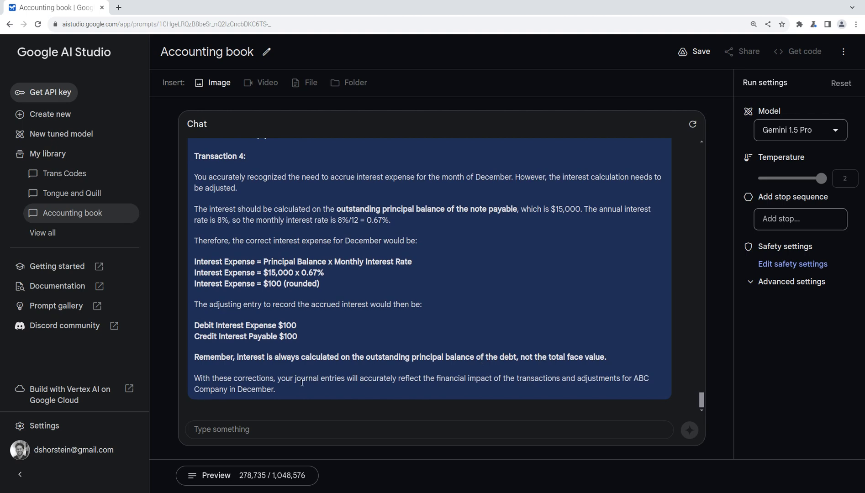
- Type a request for one more, more interesting set of journal-entry questions themed on The Simpsons
click(220, 429)
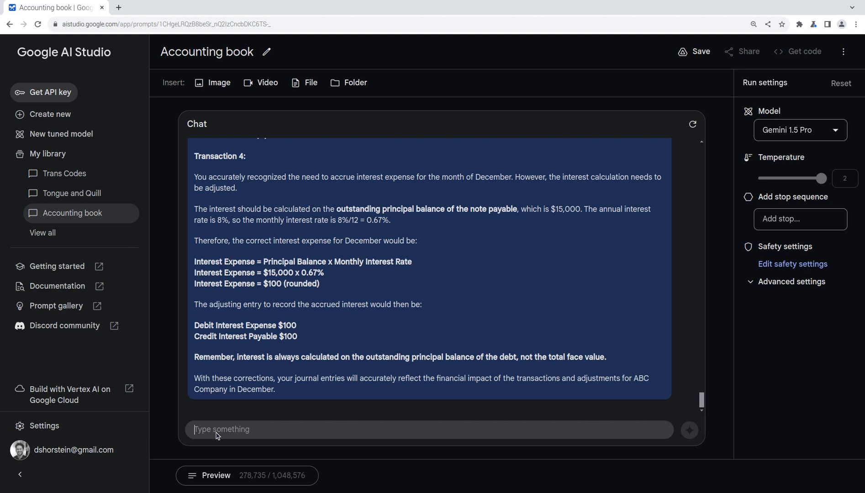
click(217, 434)
click(242, 429)
text(Ok now i want on)
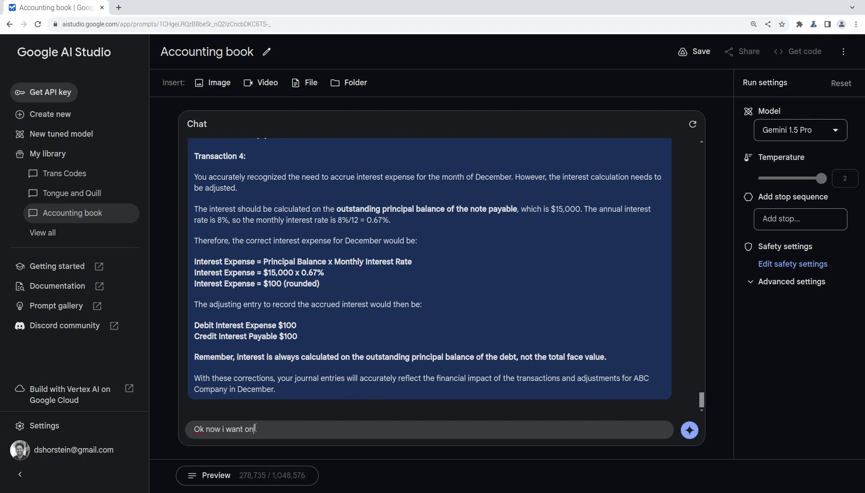
text(e more set of questions around j)
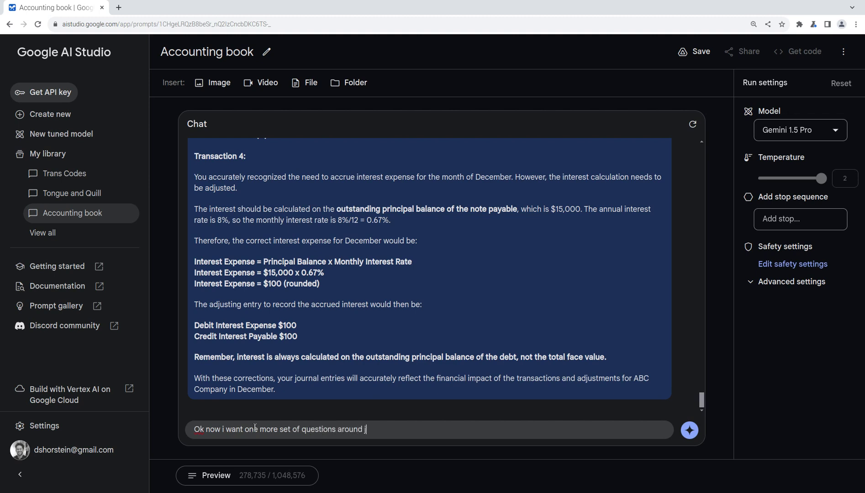
text(ournal entries, but make these more intersting, and very much in the style of the TV show the Simposns)
key(BackSpace)
key(BackSpace)
- Send the Simpsons request and scroll through the four-transaction Simpsons Journal Entry Challenge
text(sons.)
click(690, 431)
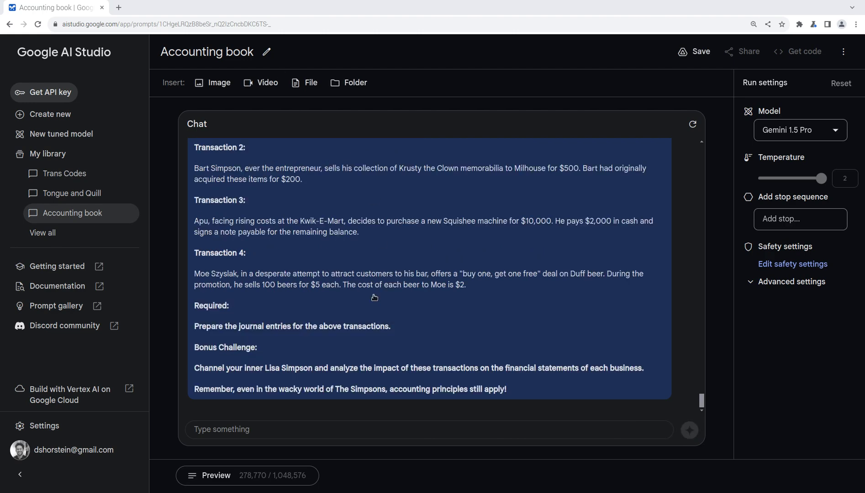
scroll(402, 271, up, 1)
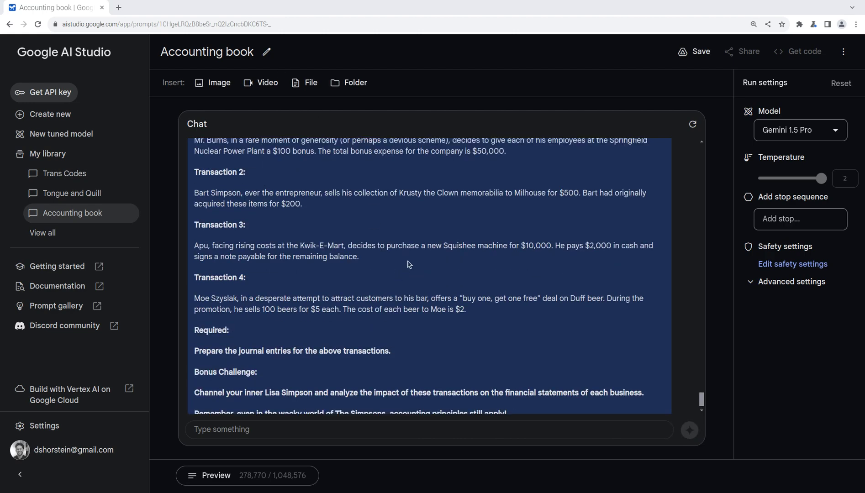
scroll(306, 253, up, 2)
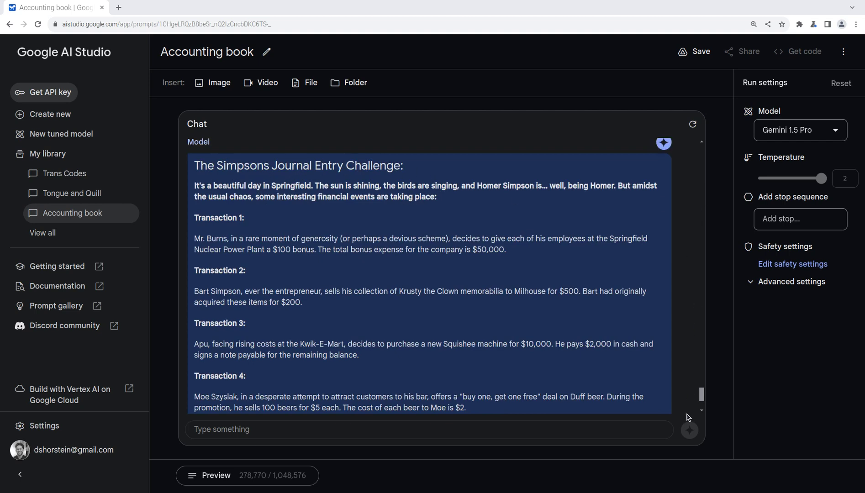
scroll(703, 398, down, 1)
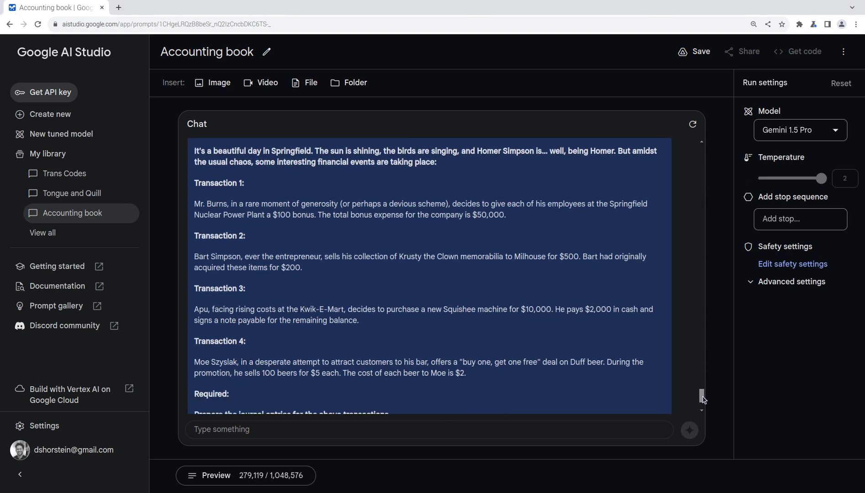
scroll(702, 399, up, 1)
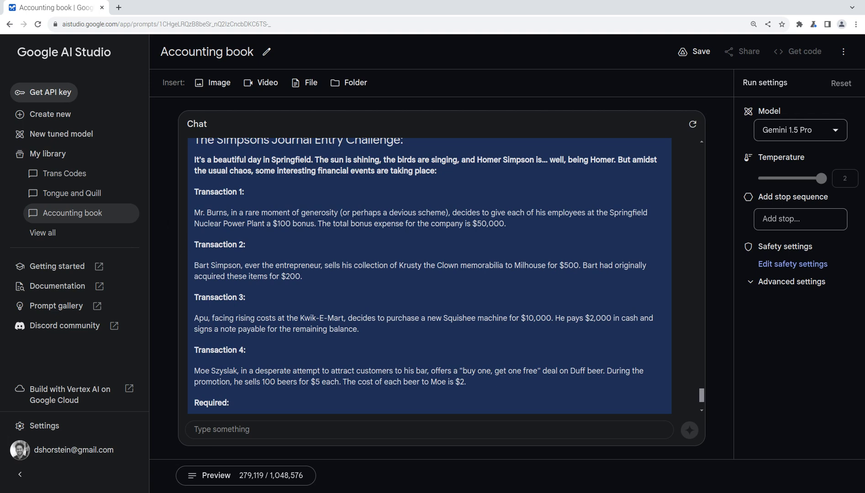
- Send the answer '1. Debit bonus expense $50k, credit cash $50k' for Transaction 1
click(218, 431)
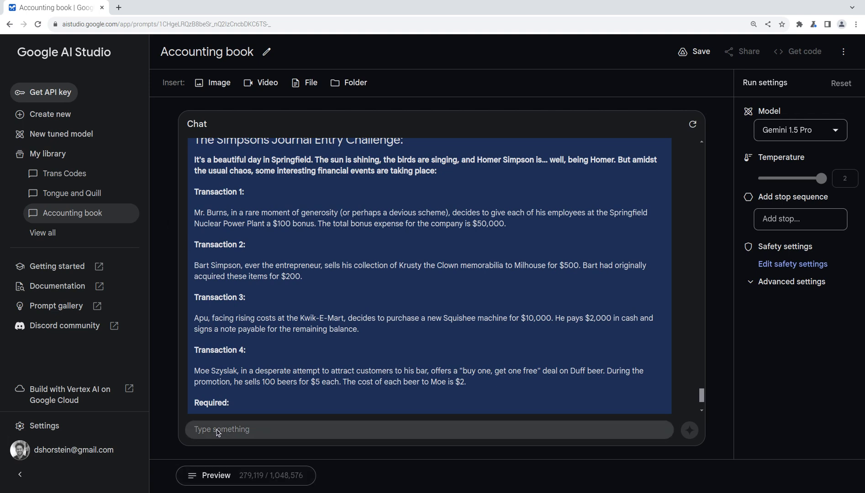
text(1)
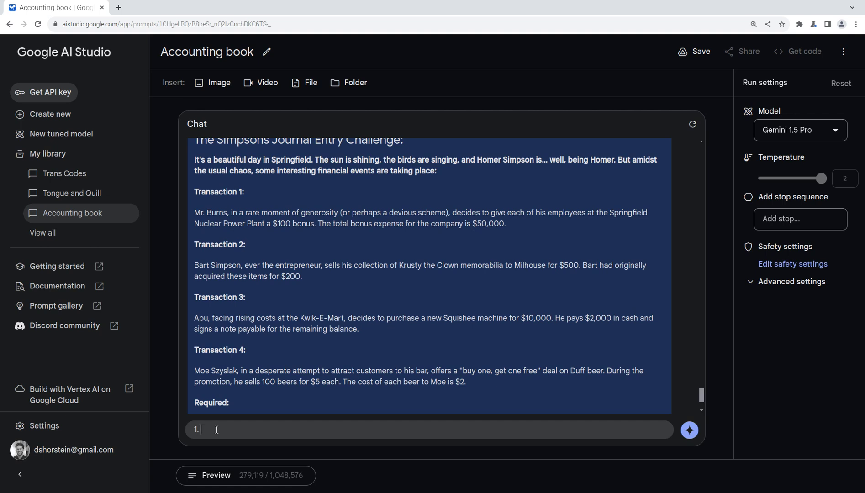
text(. Debit bonus expense $50)
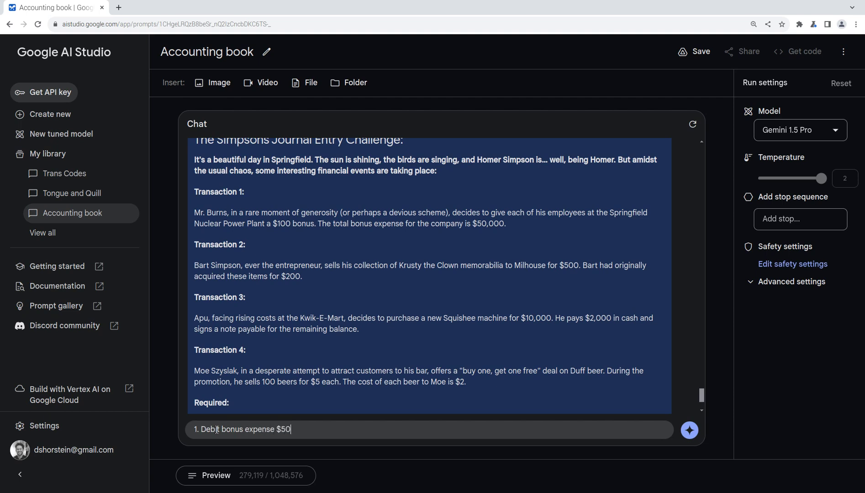
text(k, credit cash $50k)
key(Return)
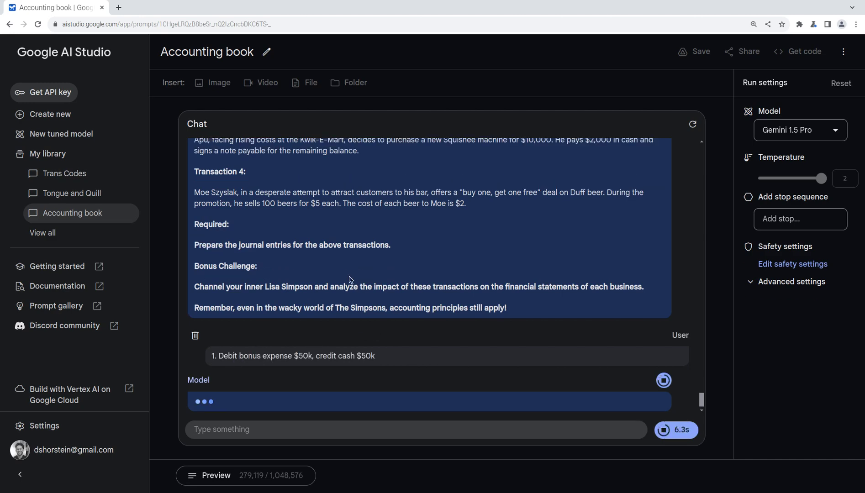
- Read Gemini's verdict that the $50k bonus entry is correct, then scroll back to the transaction list
mouse_move(704, 404)
mouse_down()
mouse_move(703, 383)
mouse_move(703, 399)
mouse_up()
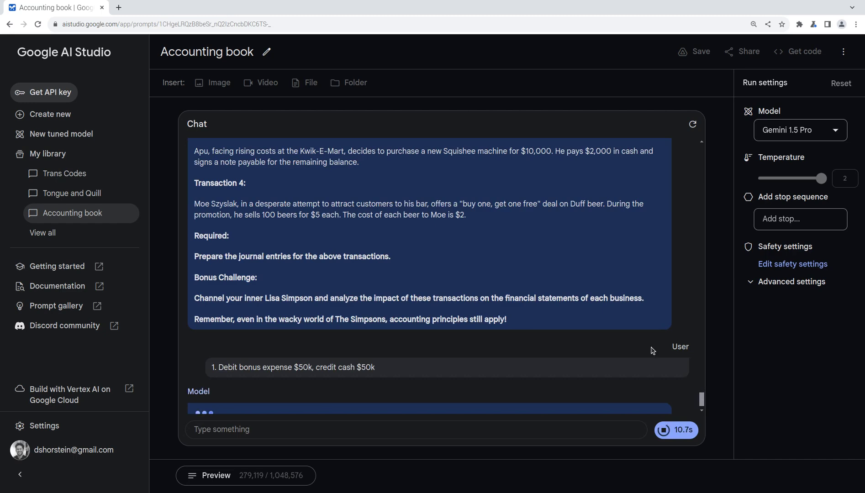
scroll(649, 349, up, 5)
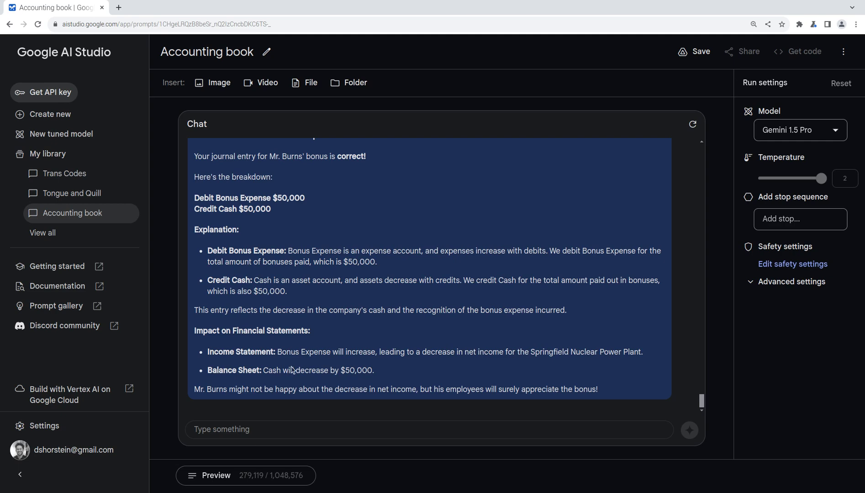
scroll(292, 306, up, 2)
scroll(293, 306, up, 1)
scroll(286, 308, up, 2)
scroll(293, 319, up, 5)
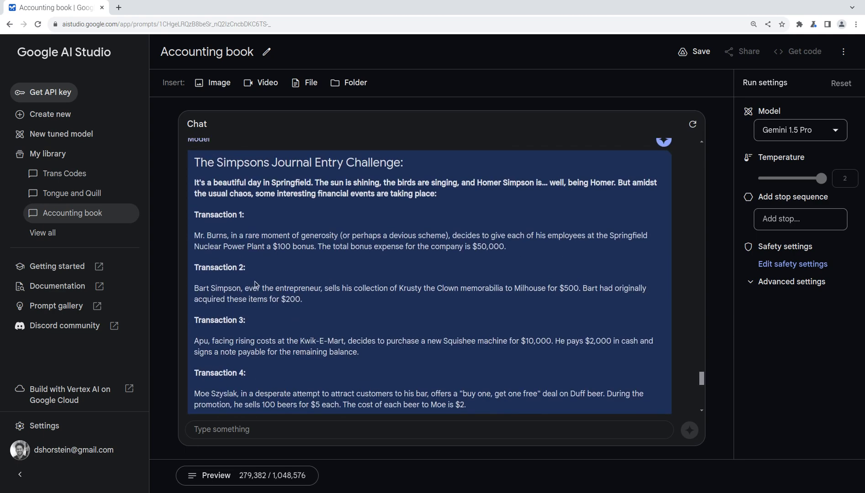
- Enter Transaction 2: debit Cash $500, credit Memorabilia $200 and Gain on sale $300
click(240, 433)
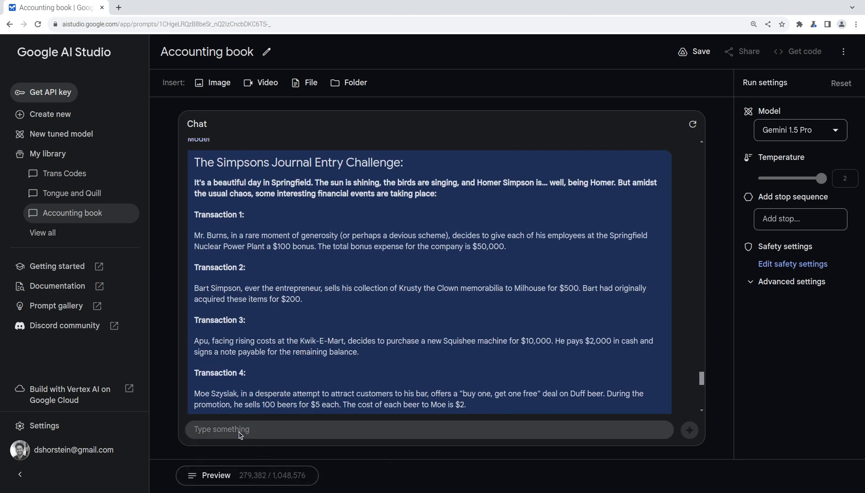
text(2. Debit )
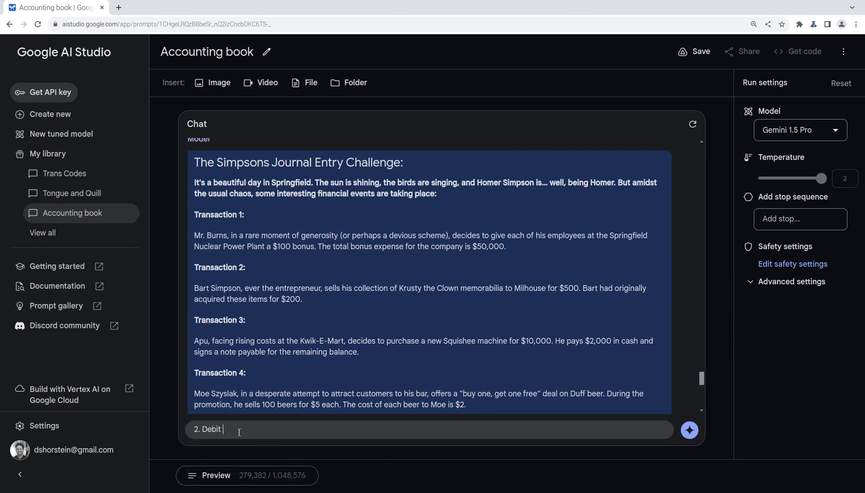
text(Cash $500)
key(BackSpace)
key(BackSpace)
text(dit Memorabilia $200)
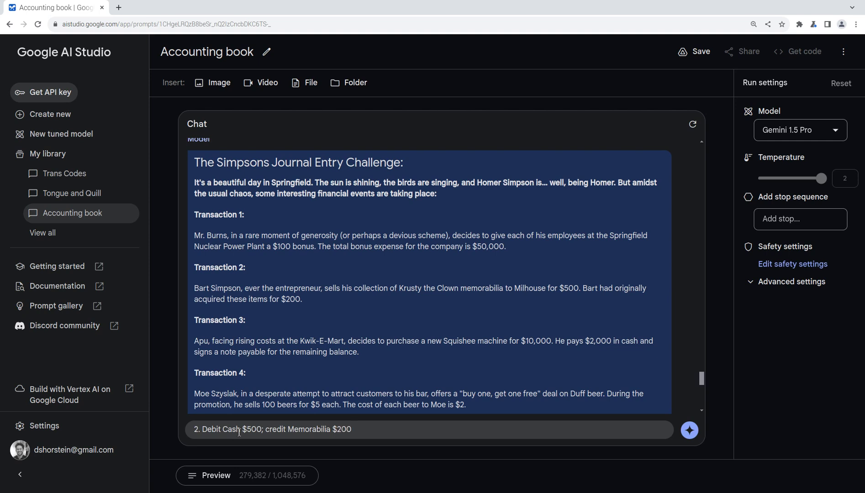
text(; Credit Gain on sale $300)
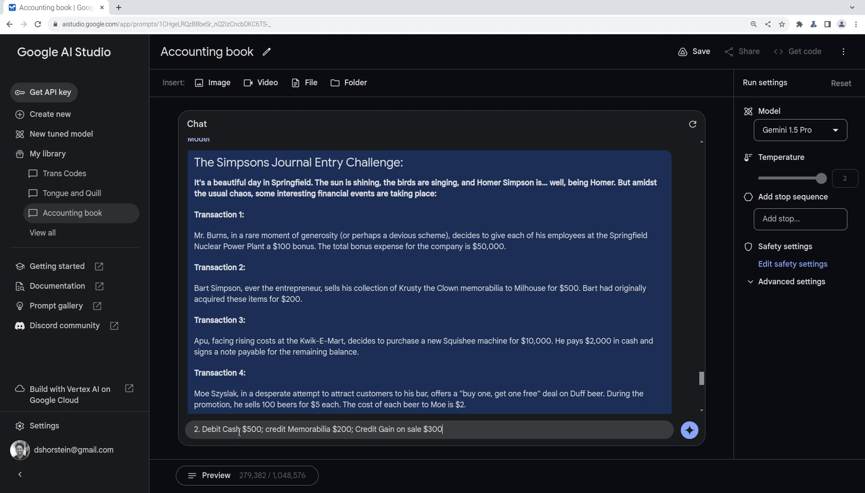
text(; 3.)
- Add Transaction 3: debit Equipment $10k, credit Cash $2k and NP $8k
scroll(281, 323, down, 1)
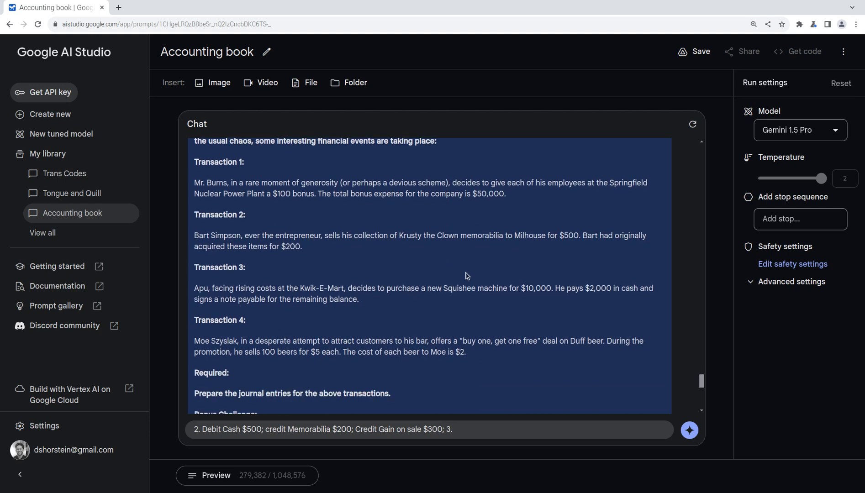
text(. Debit Equipment $10)
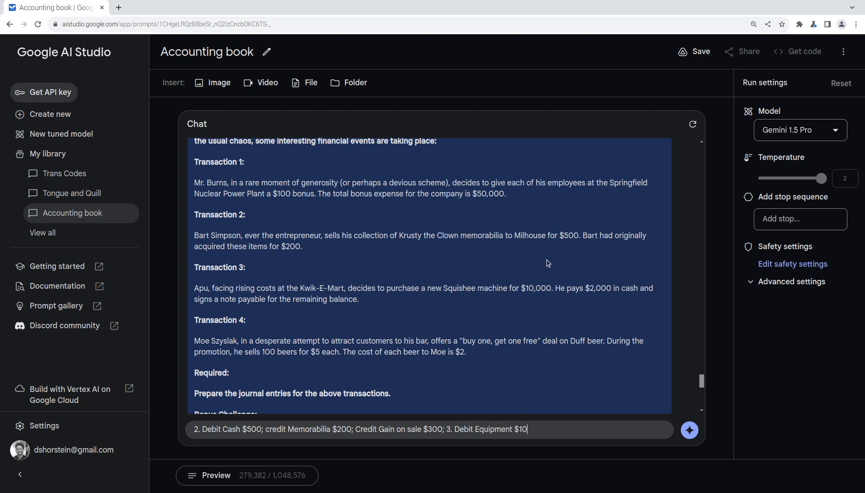
text(k; Credit Cash $2k; Credit NP $8)
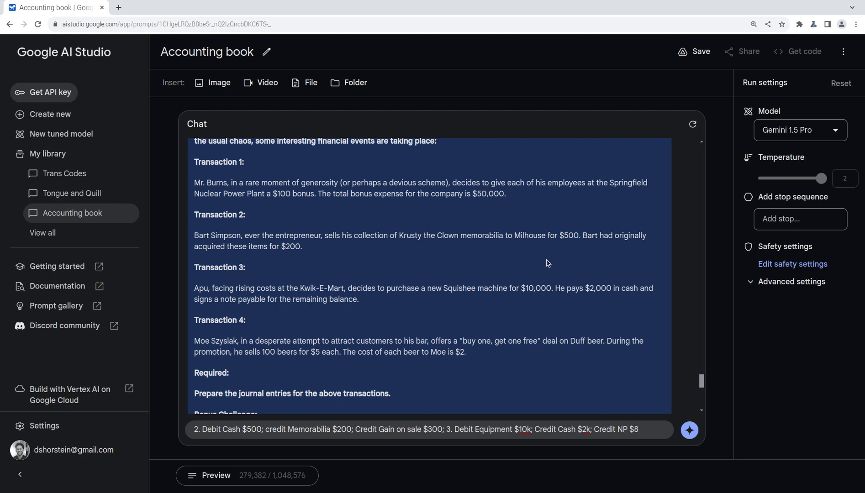
text(k; 4)
- Add Transaction 4 (Cash/revenues $250, COGS/Inventory $200) and send all the answers
text(Debit)
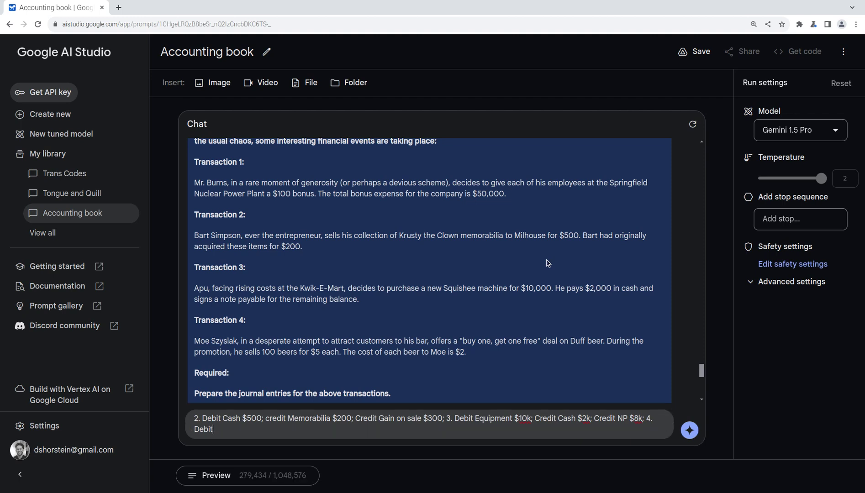
text( $250 cash; Credit $250 revenues; Debit )
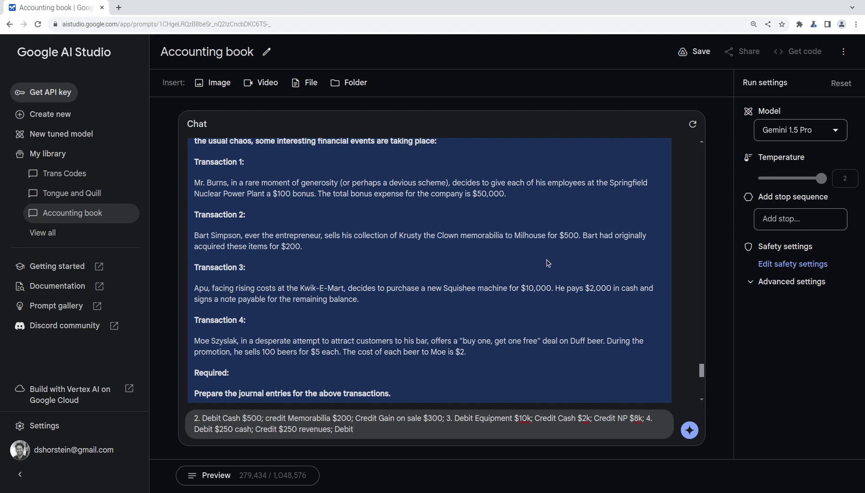
text($200 Cos)
key(BackSpace)
key(BackSpace)
key(BackSpace)
text(COGS; Credit Inventory $)
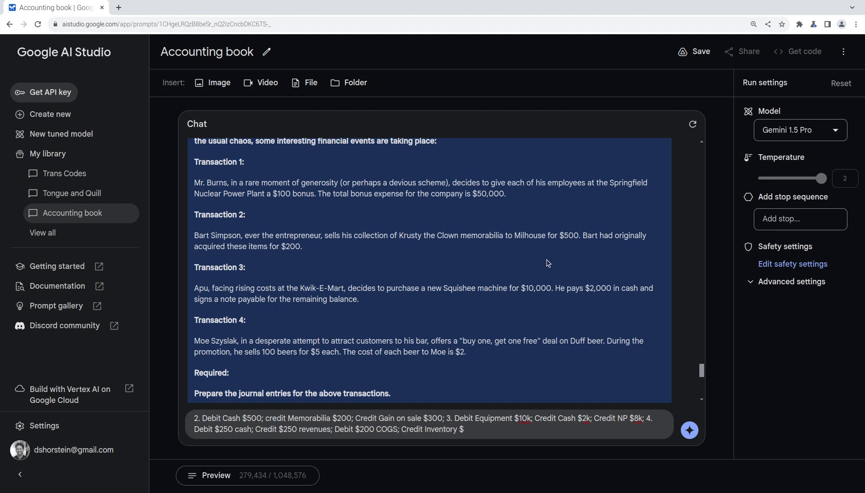
text(200.)
key(ctrl+Return)
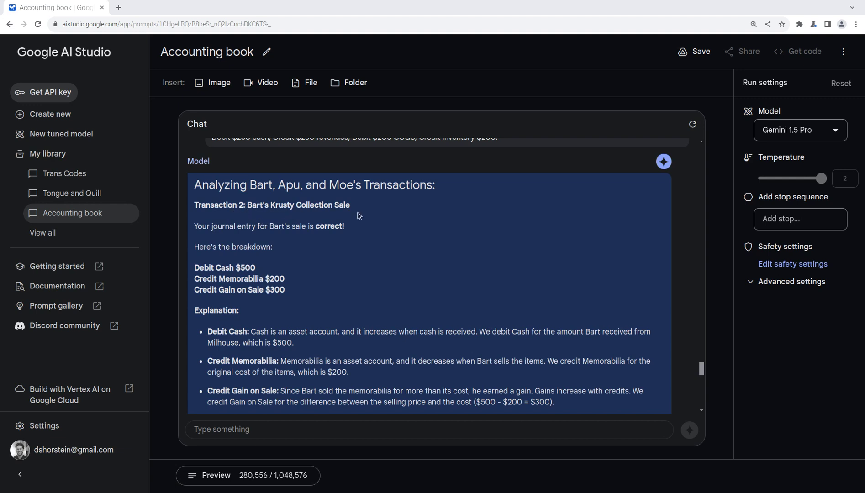
- Highlight the verdict that Bart's Transaction 2 sale entry is correct
drag(294, 227, 347, 231)
click(326, 247)
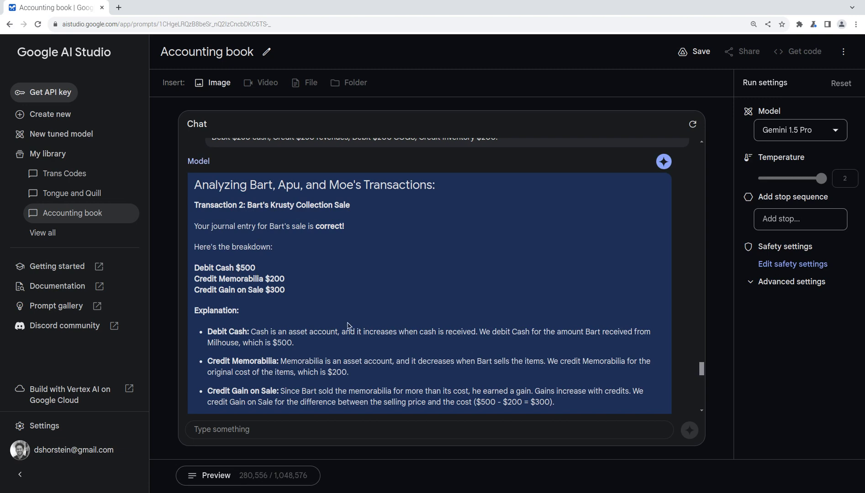
scroll(351, 323, down, 1)
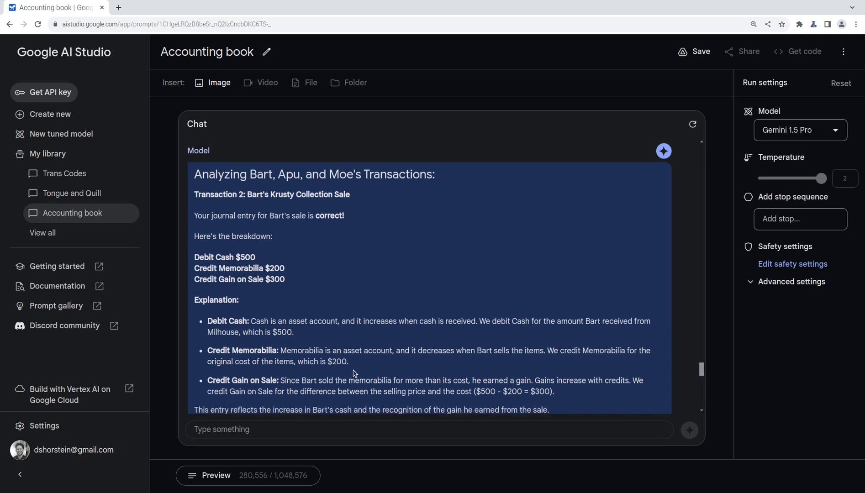
scroll(354, 374, down, 1)
scroll(302, 322, down, 3)
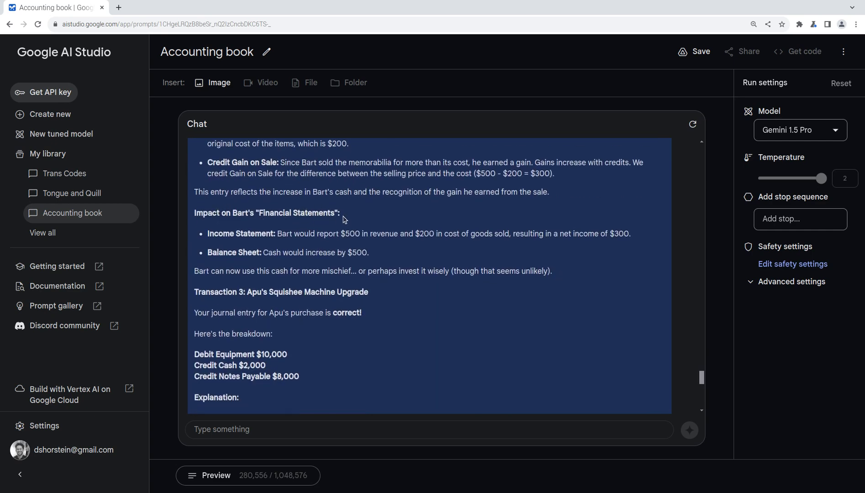
scroll(338, 223, down, 1)
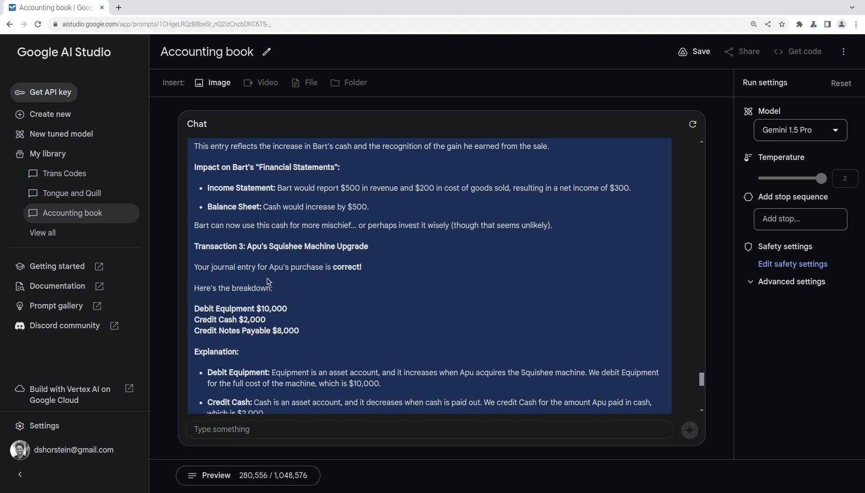
- Highlight Apu's correct Transaction 3 verdict and scroll to the Transaction 4 correction
drag(223, 268, 371, 270)
click(342, 284)
scroll(311, 302, down, 1)
scroll(310, 298, down, 1)
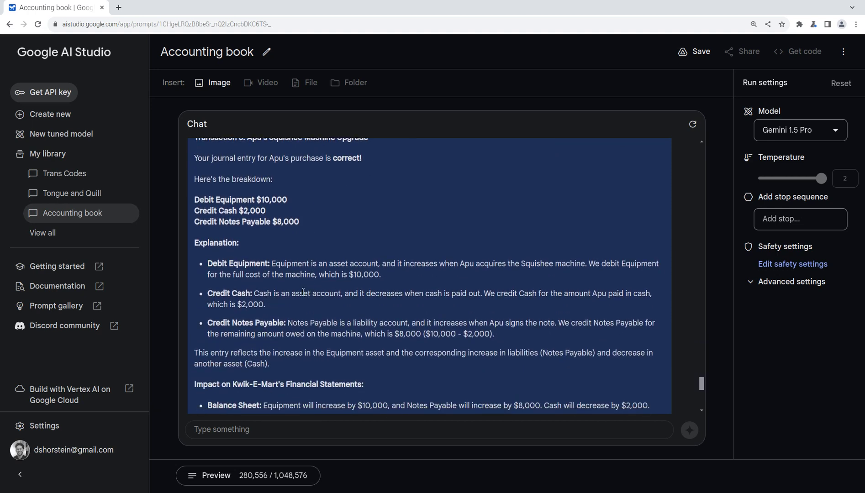
scroll(287, 289, down, 1)
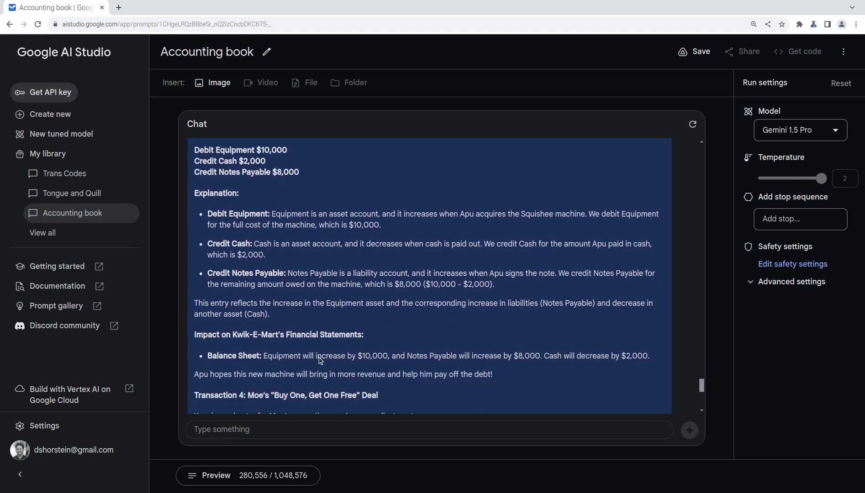
scroll(274, 354, down, 1)
scroll(318, 340, down, 1)
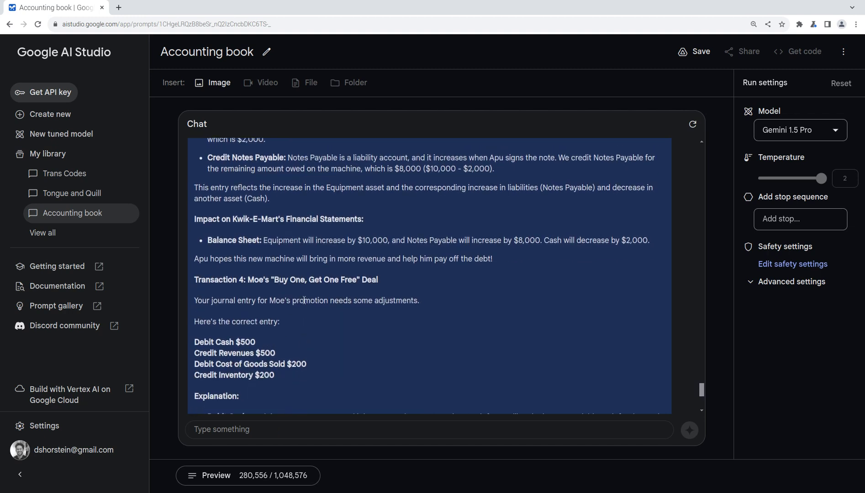
double_click(414, 302)
click(417, 312)
drag(704, 396, 702, 348)
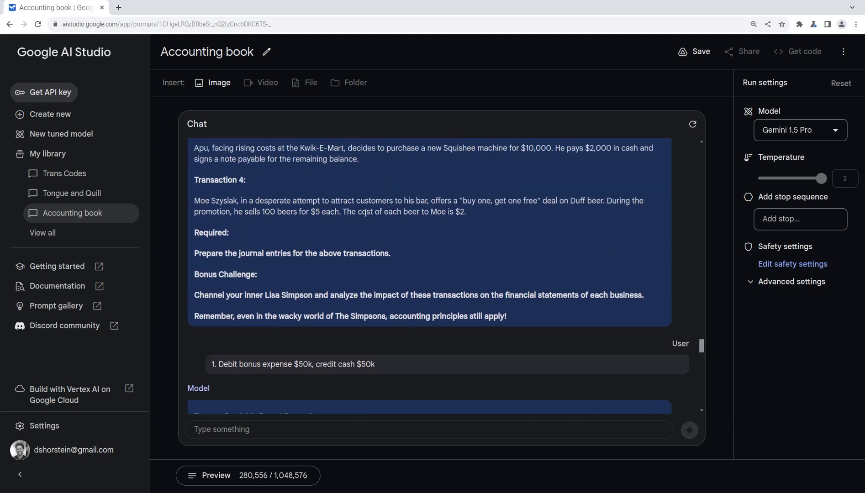
drag(263, 212, 275, 212)
click(262, 212)
drag(462, 201, 538, 202)
click(541, 210)
drag(262, 212, 338, 211)
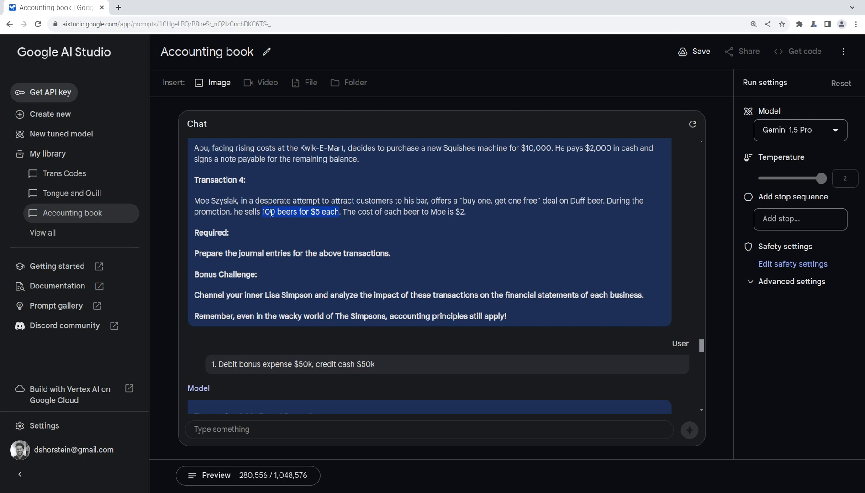
click(445, 223)
click(305, 436)
- Object that buy-one-get-one-free means only $5 x 50 beers revenue for 100 beers sold
text(i thin)
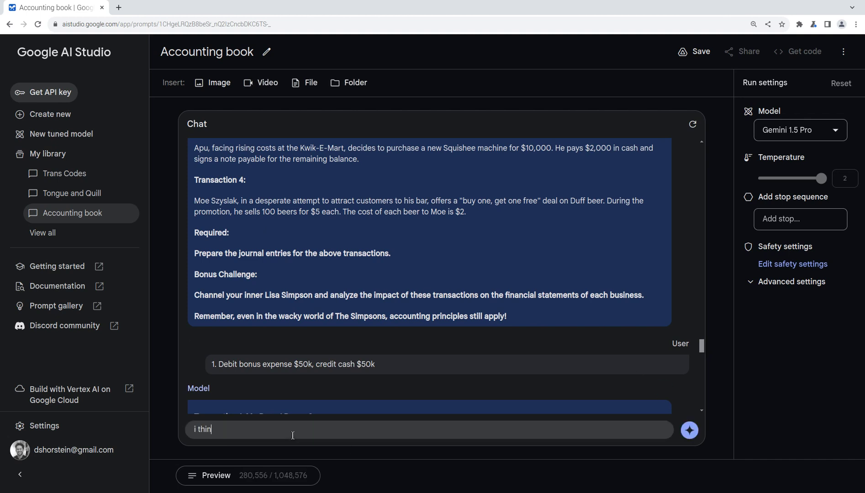
text(k you haver transaciton 4 wrong. If it was buy one get wone free,)
key(Delete)
key(End)
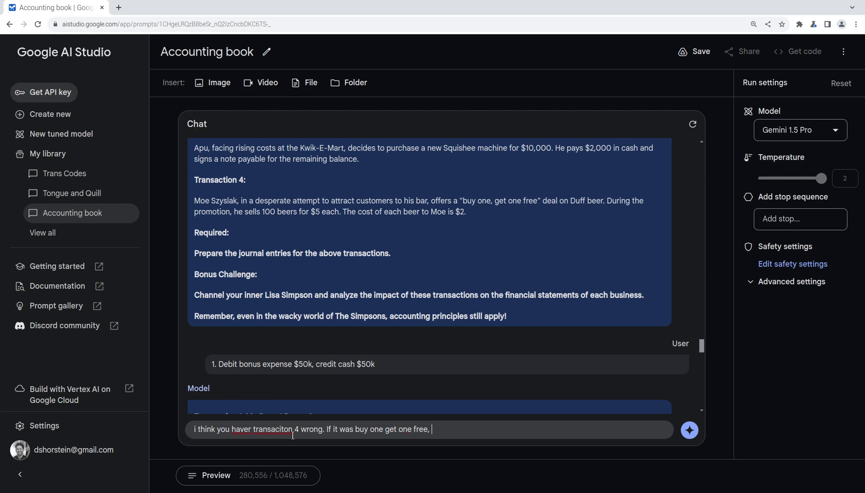
text(wouoldn')
text(t t)
text(e only have gotten $)
text(5)
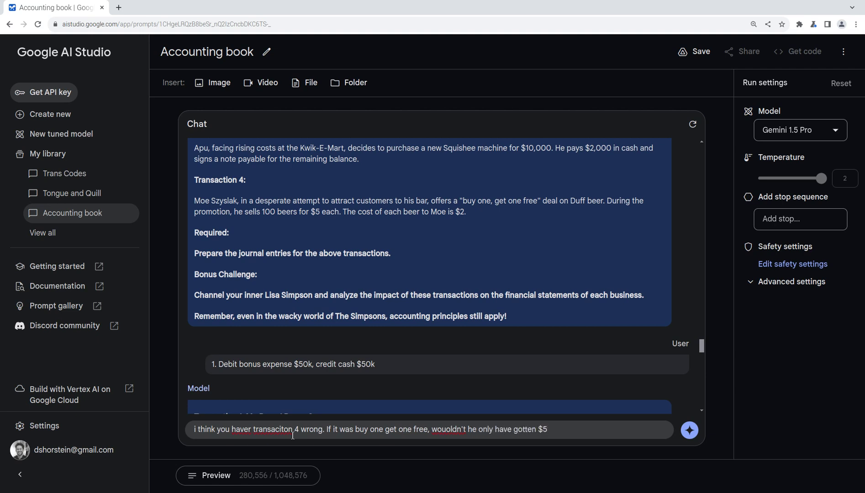
text( x 50 beers in revenues when he sold)
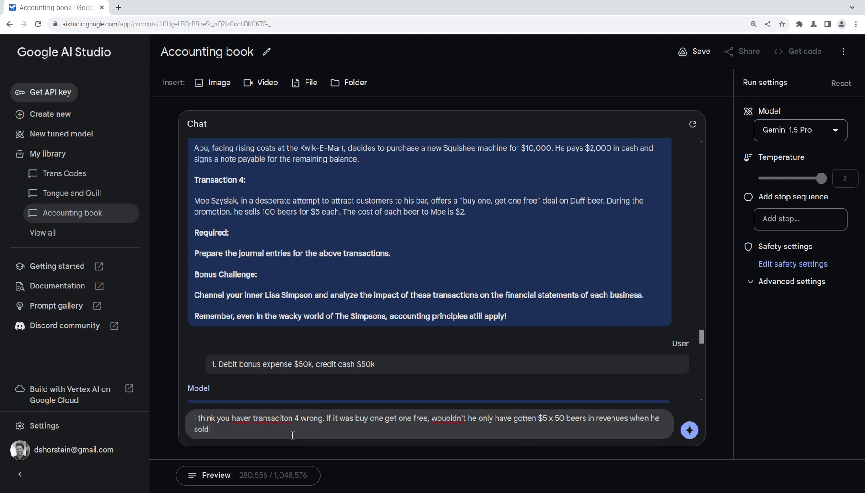
text( 100 beers? or were they $10 each and)
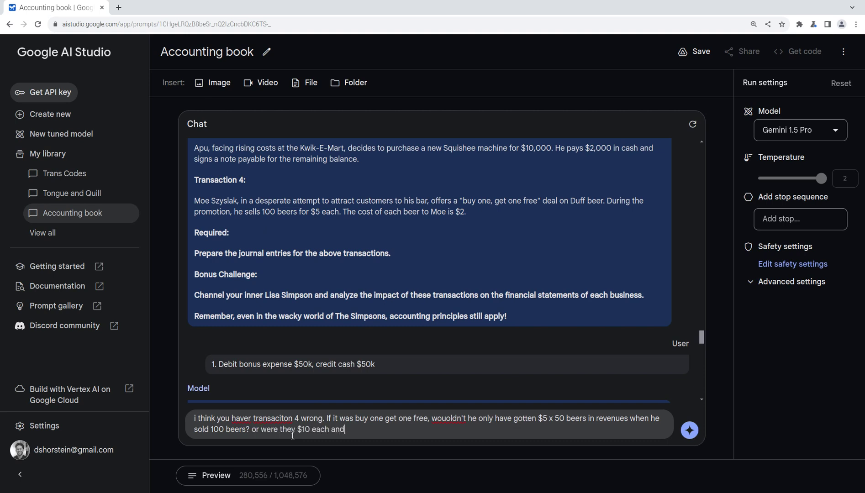
text( he only got $5 each becasue )
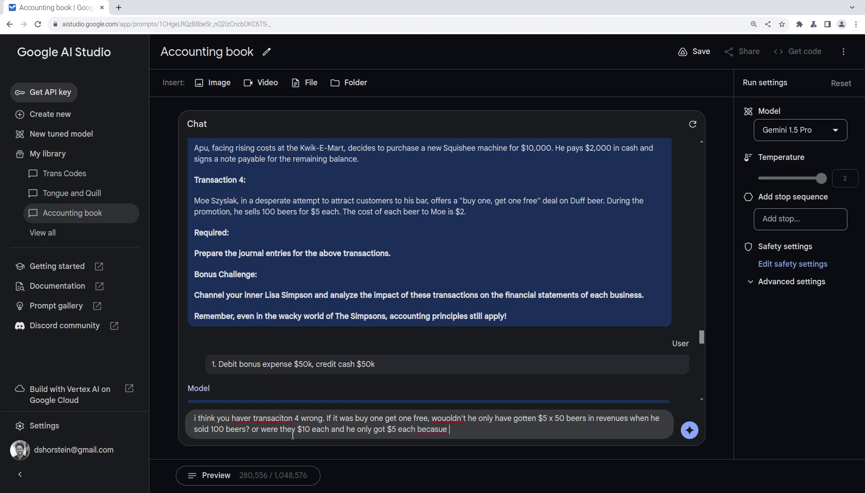
text(of the buy one get one deal???)
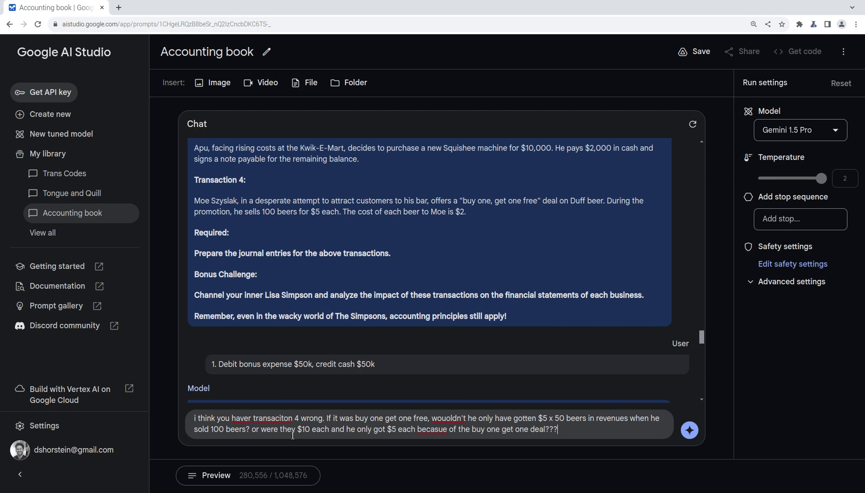
key(Return)
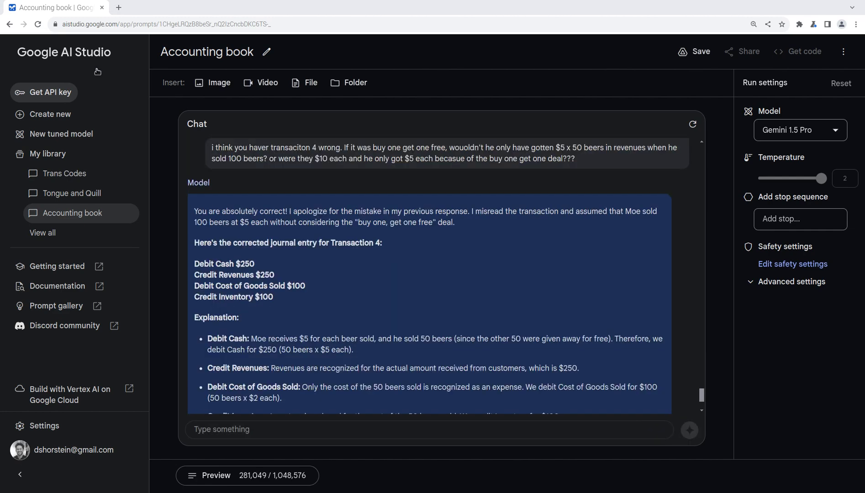
- Read the corrected Transaction 4 reply showing $150 gross profit and $2.50 per beer
mouse_move(204, 182)
scroll(258, 254, down, 1)
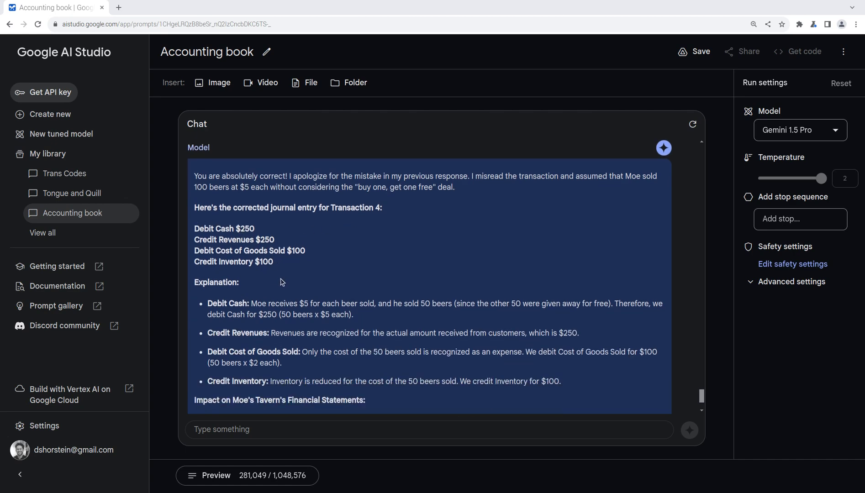
scroll(268, 284, down, 1)
scroll(268, 283, down, 3)
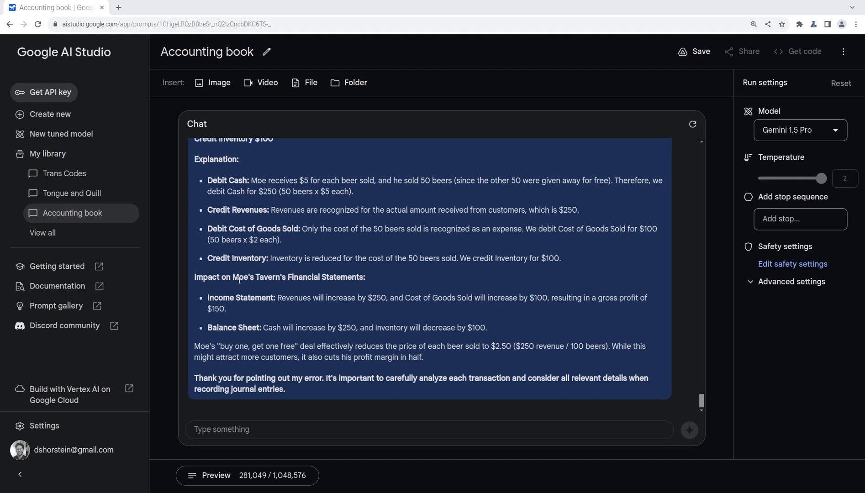
scroll(319, 407, up, 1)
scroll(305, 400, down, 1)
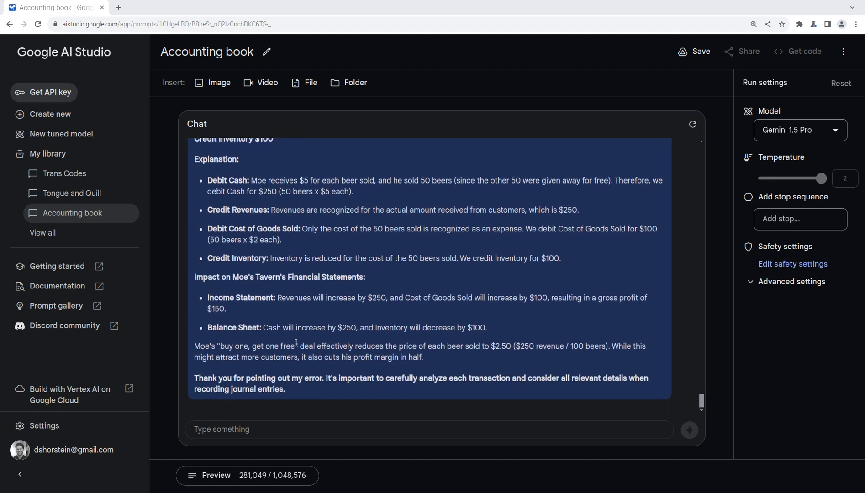